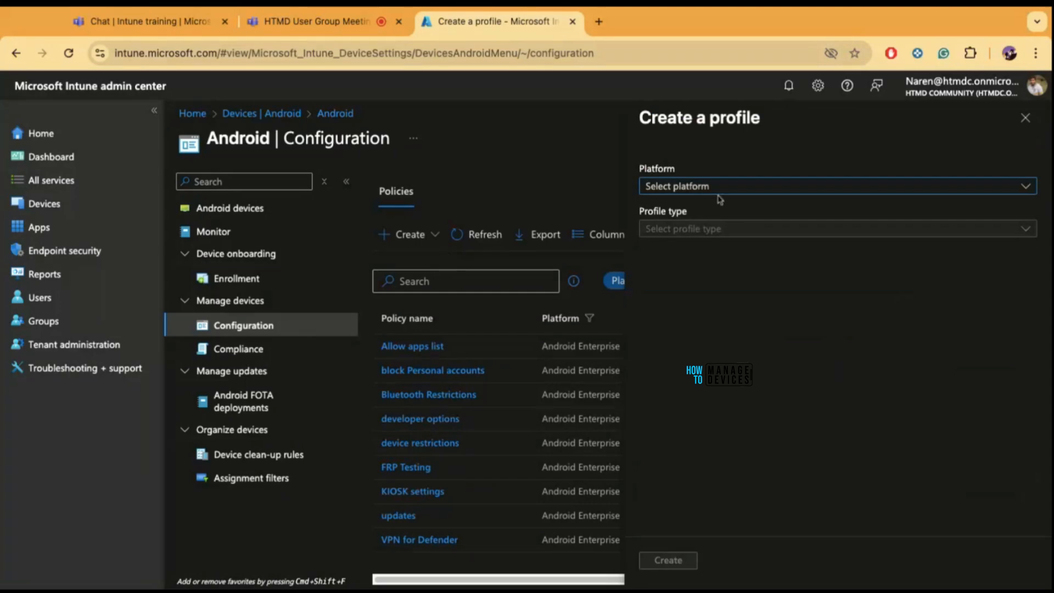
Start a fully managed Android Enterprise device restrictions profile named OS Update and proceed to its configuration settings
click(708, 187)
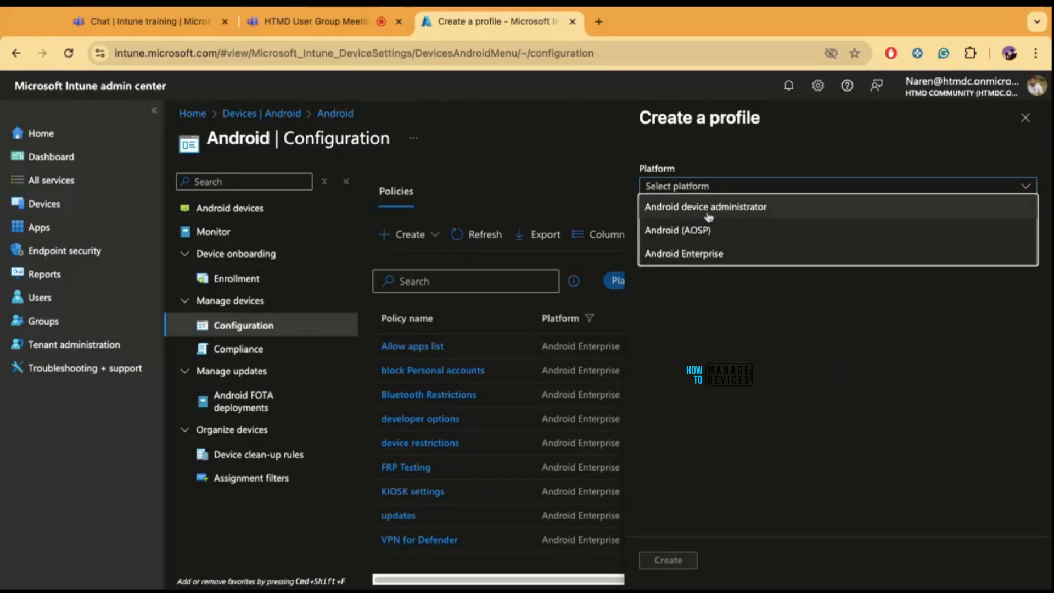
click(707, 253)
click(705, 228)
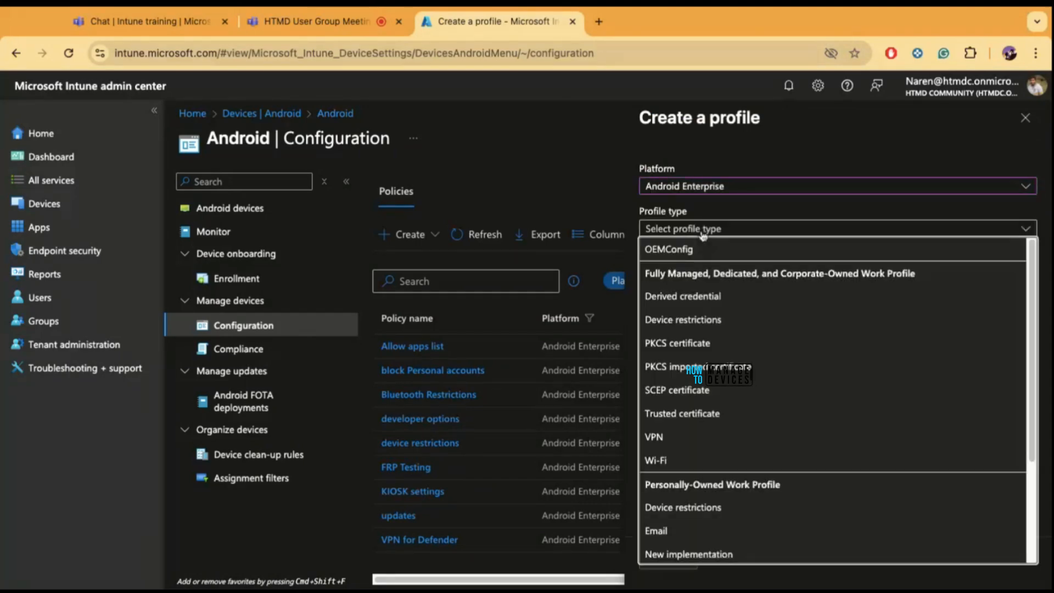
click(719, 321)
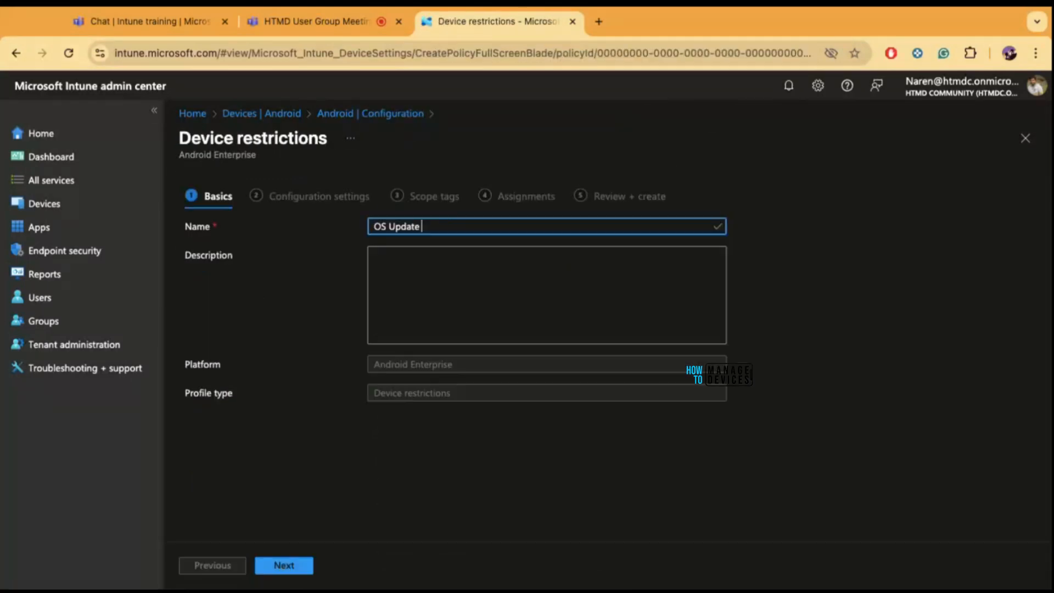
click(421, 253)
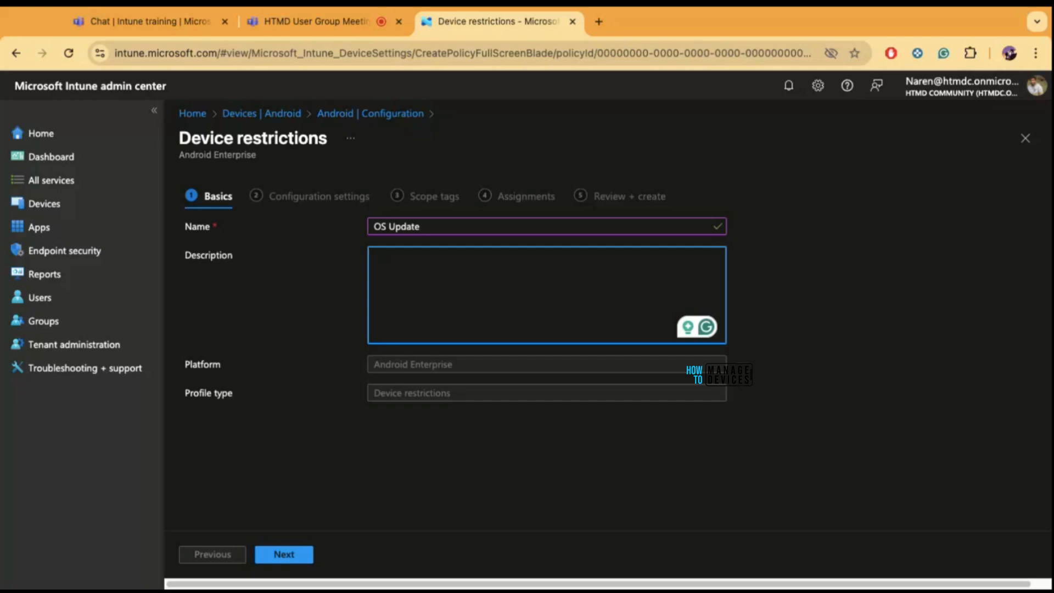
click(284, 553)
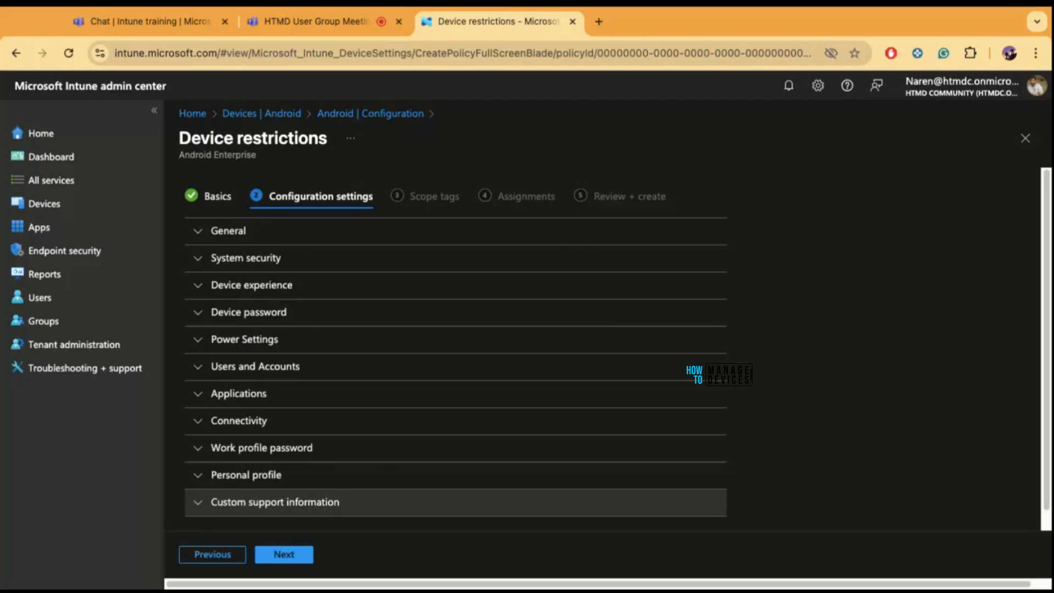
click(298, 234)
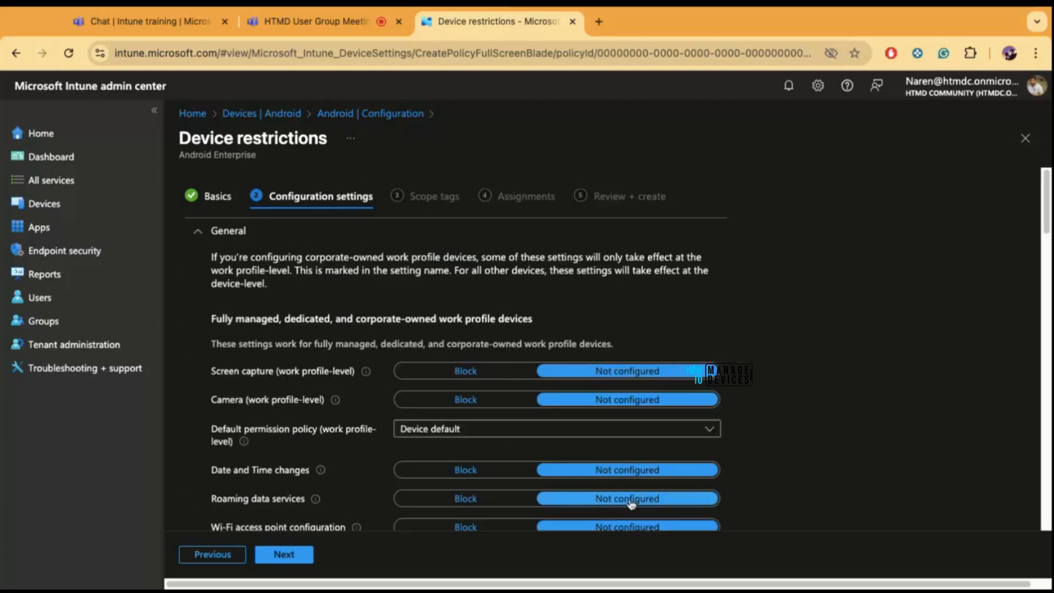
click(297, 236)
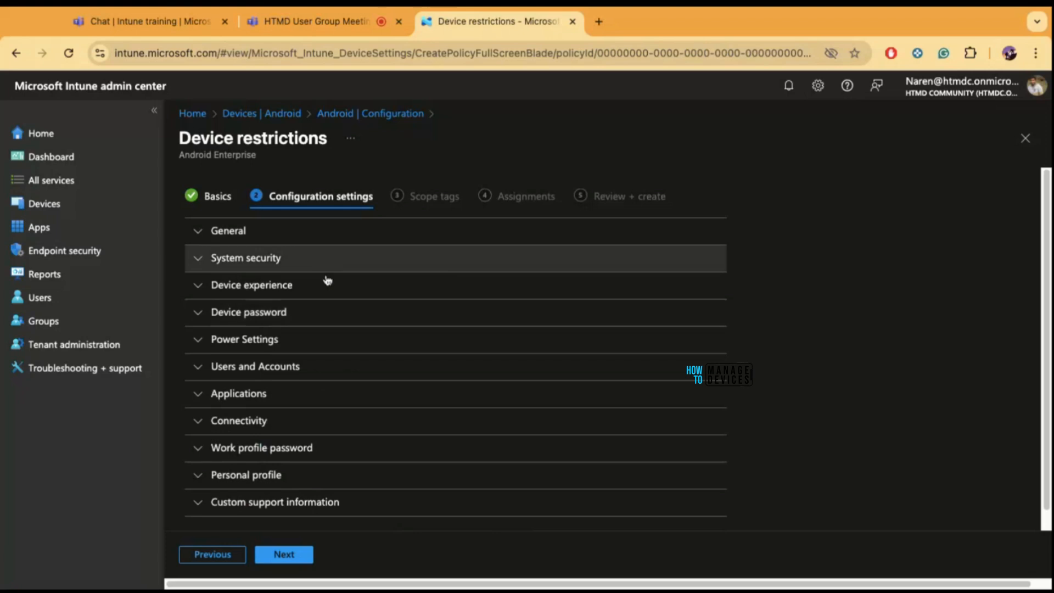
click(330, 316)
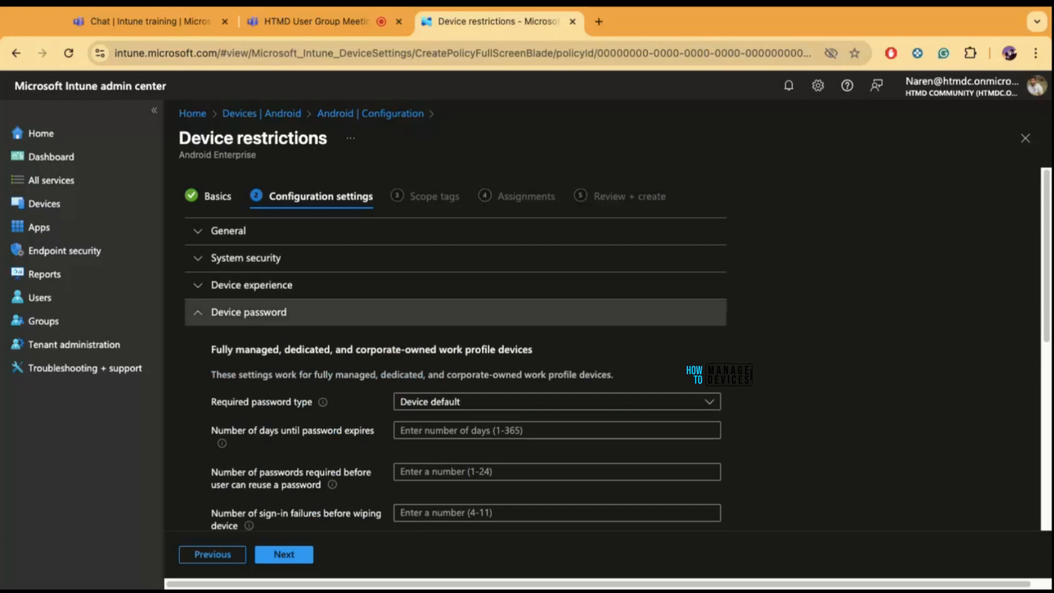
click(248, 311)
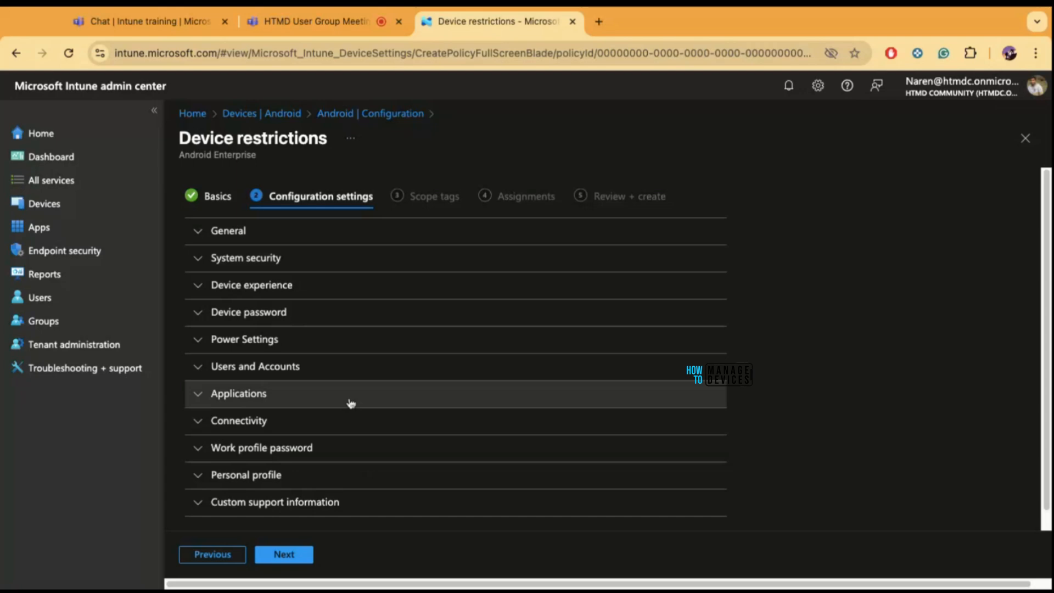
Expand the General settings and find the system update and freeze period options
click(313, 243)
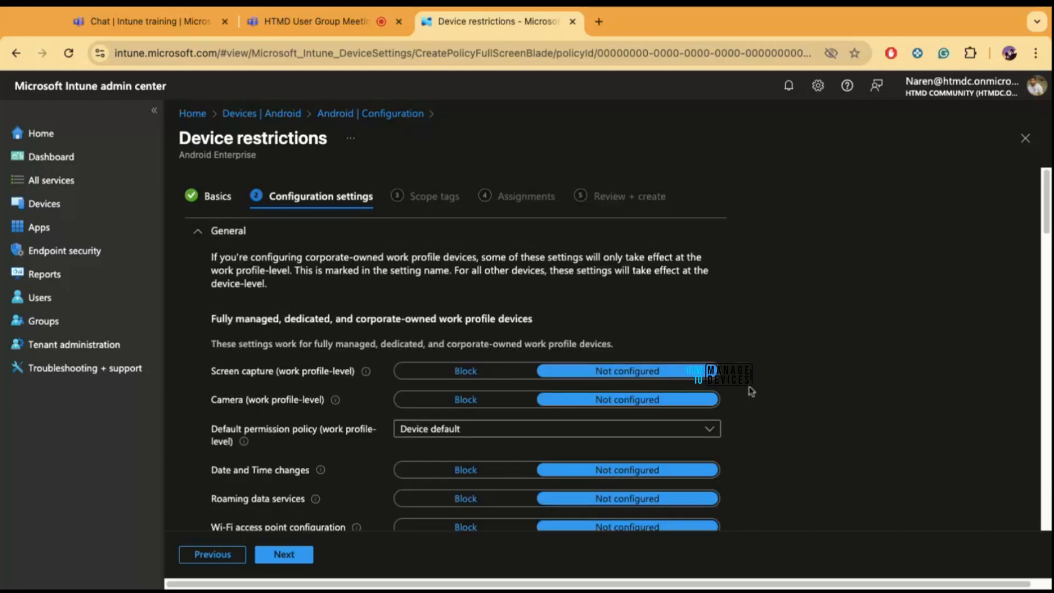
scroll(795, 430, down, 2)
scroll(795, 427, down, 1)
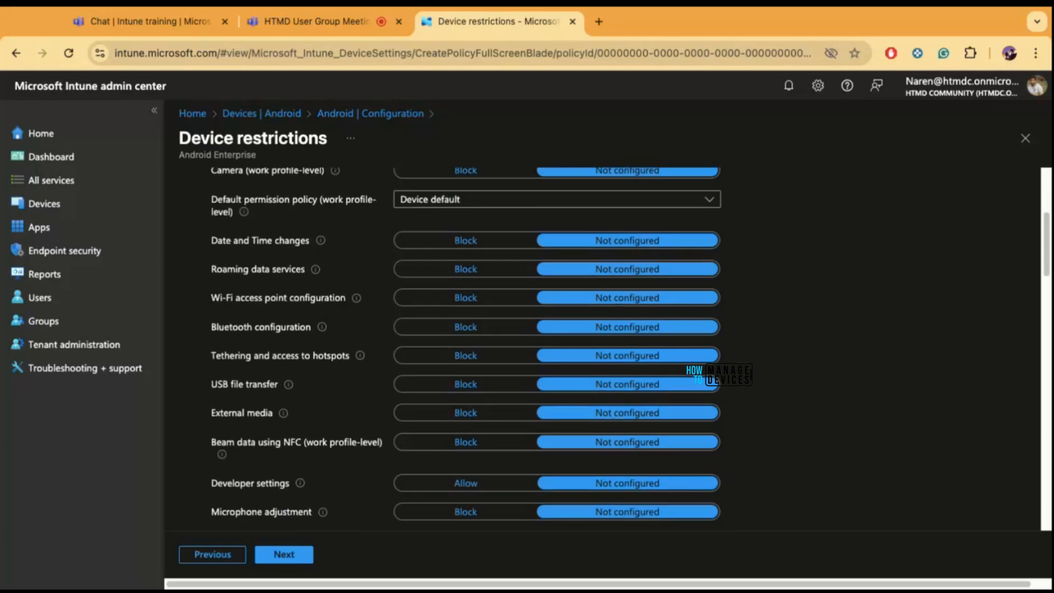
scroll(794, 427, down, 5)
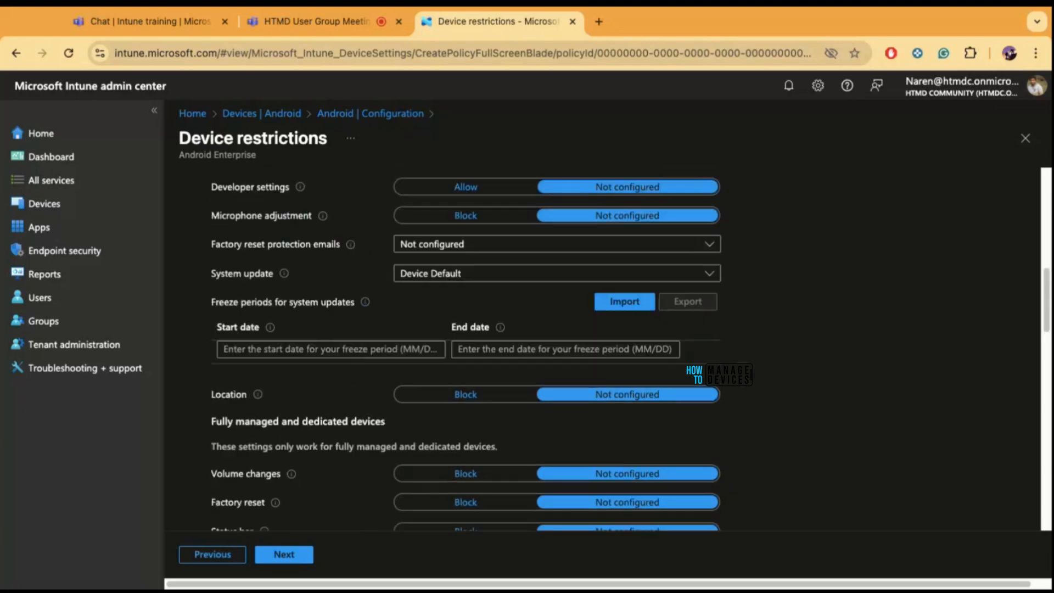
scroll(556, 441, up, 1)
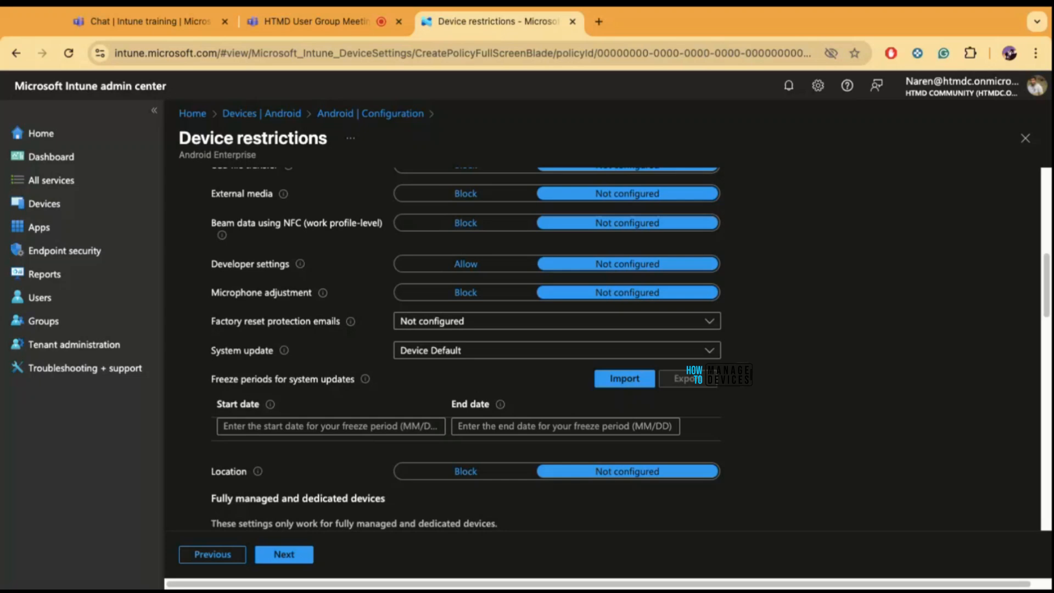
Set System update to Maintenance window with an end time of 5:00 AM
click(479, 355)
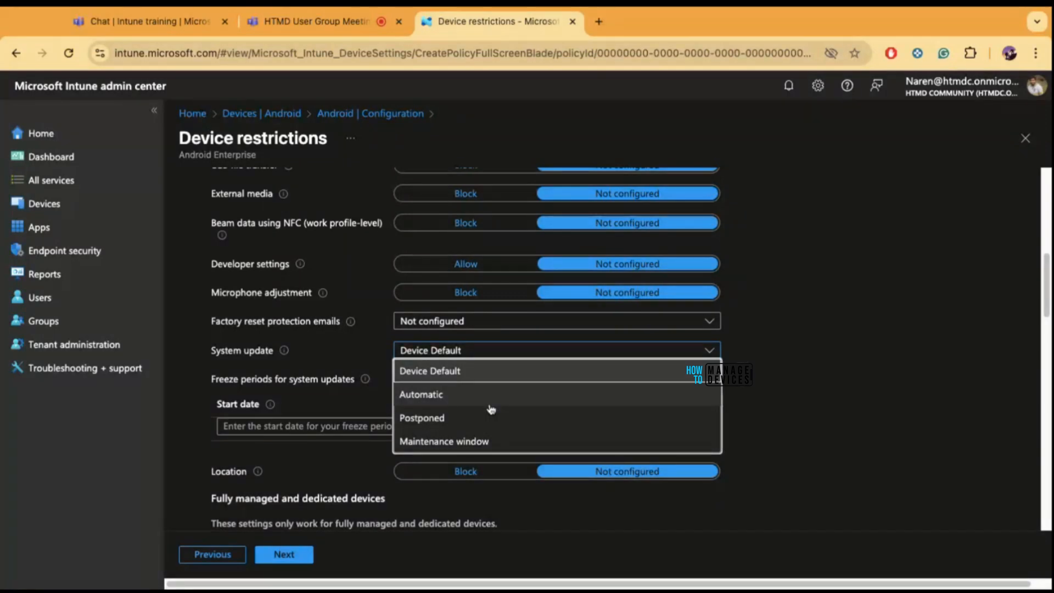
click(457, 443)
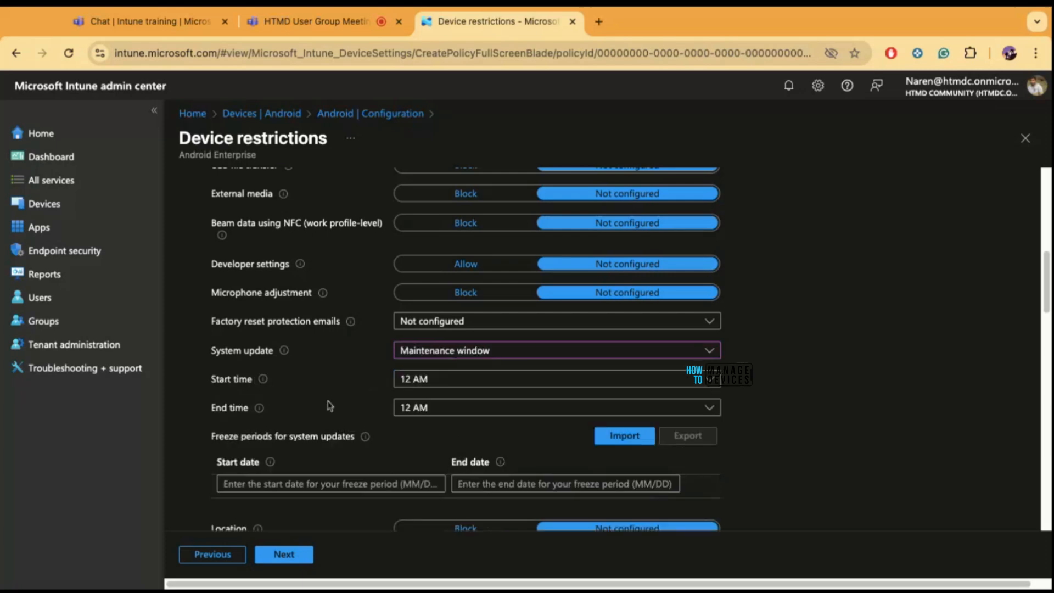
click(439, 409)
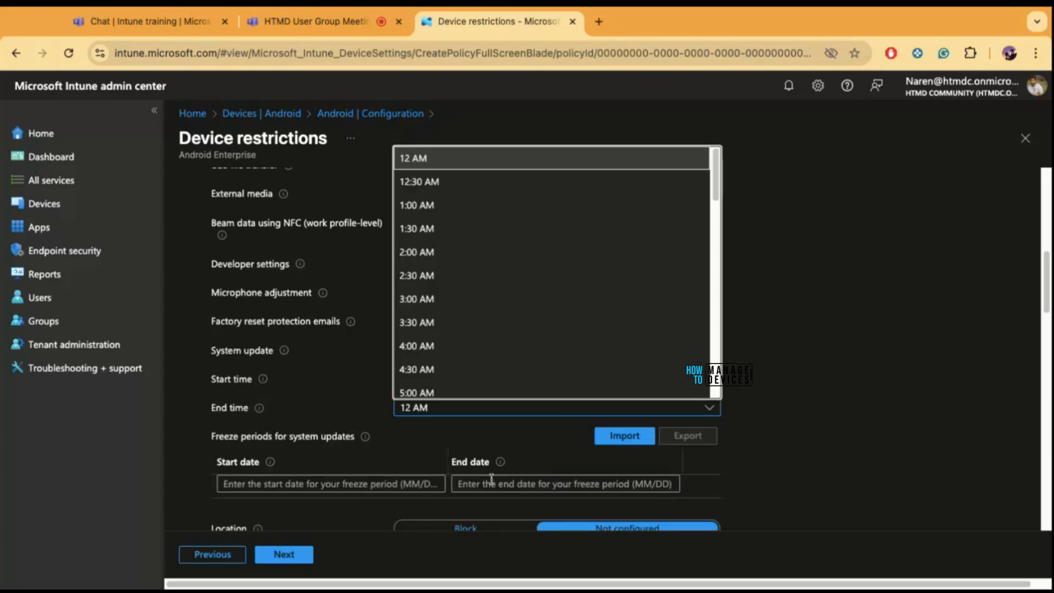
click(449, 389)
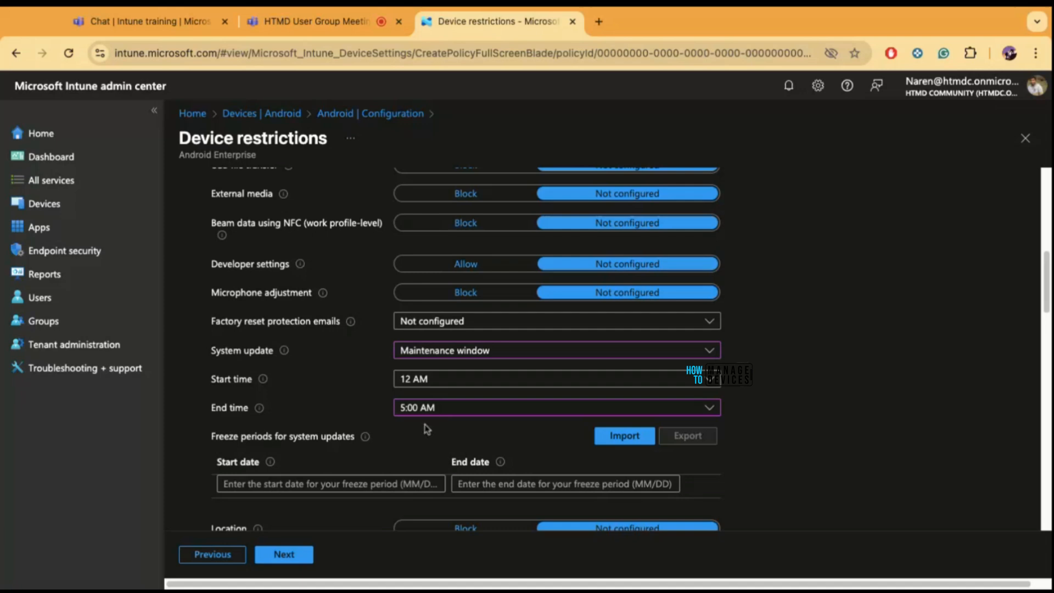
Switch System update to Automatic and check the other available update options
click(442, 350)
click(456, 390)
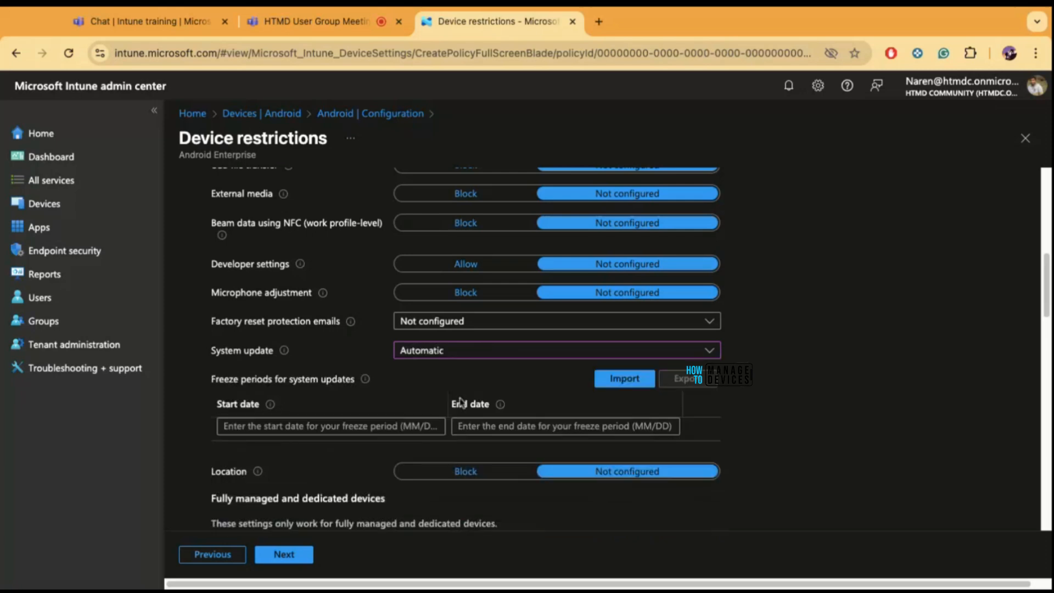
click(442, 350)
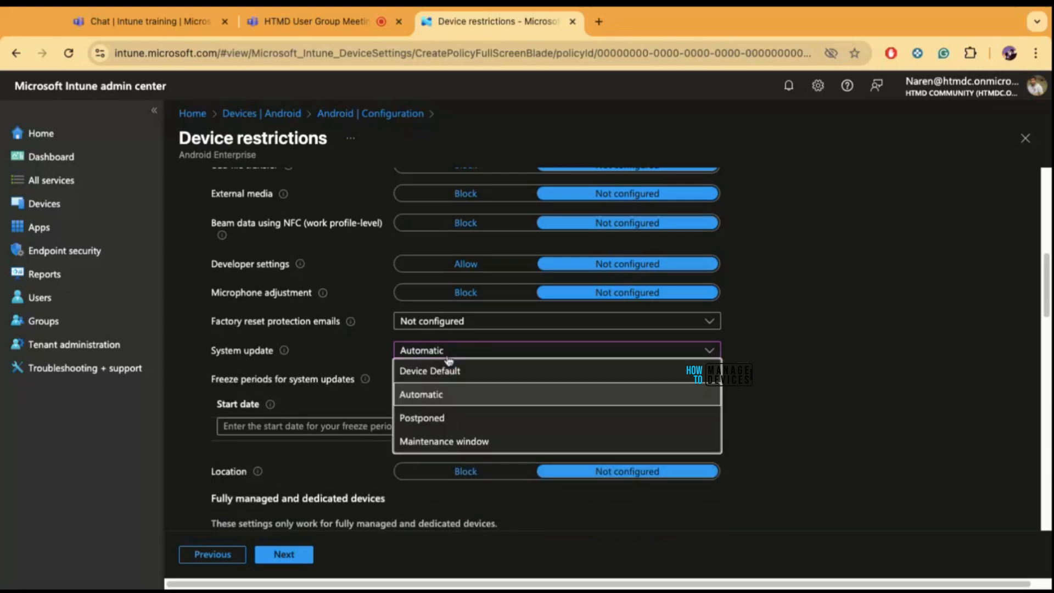
key(Escape)
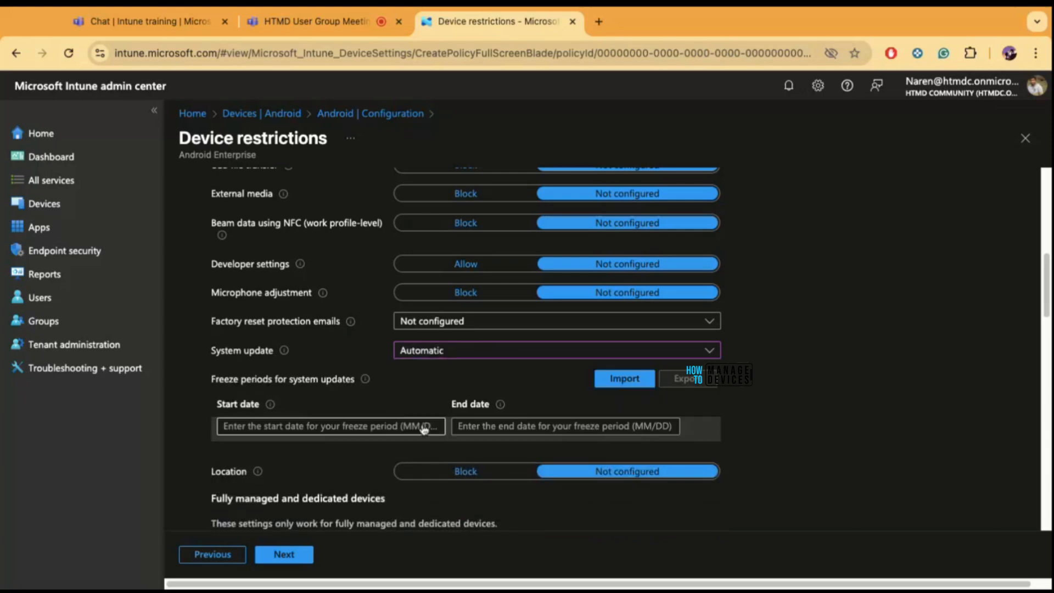
key(Down)
Set System update to Maintenance window with an end time of 4:30 AM
click(457, 354)
click(450, 443)
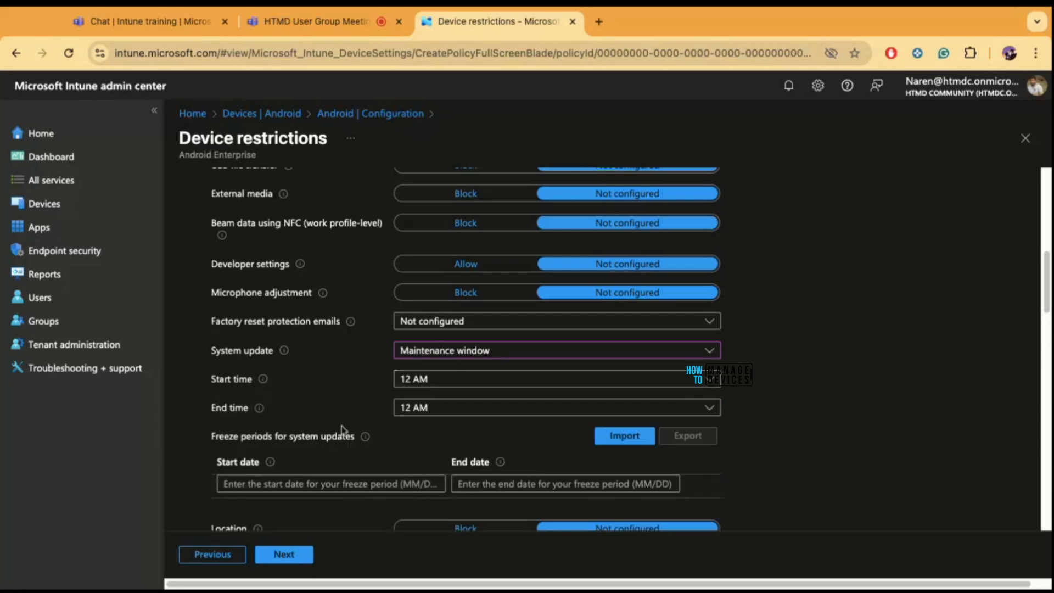
click(438, 414)
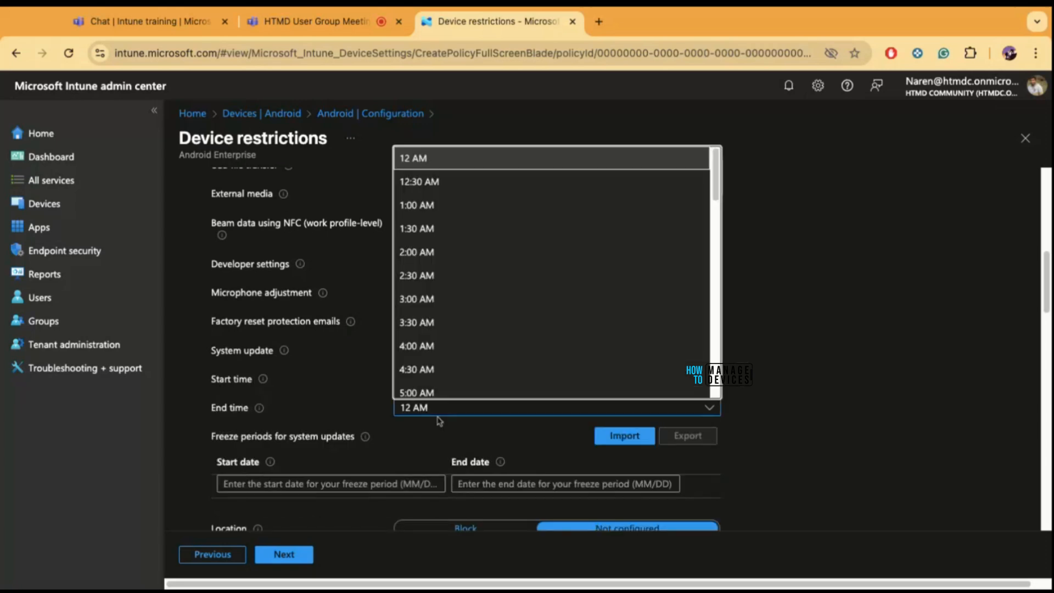
click(439, 371)
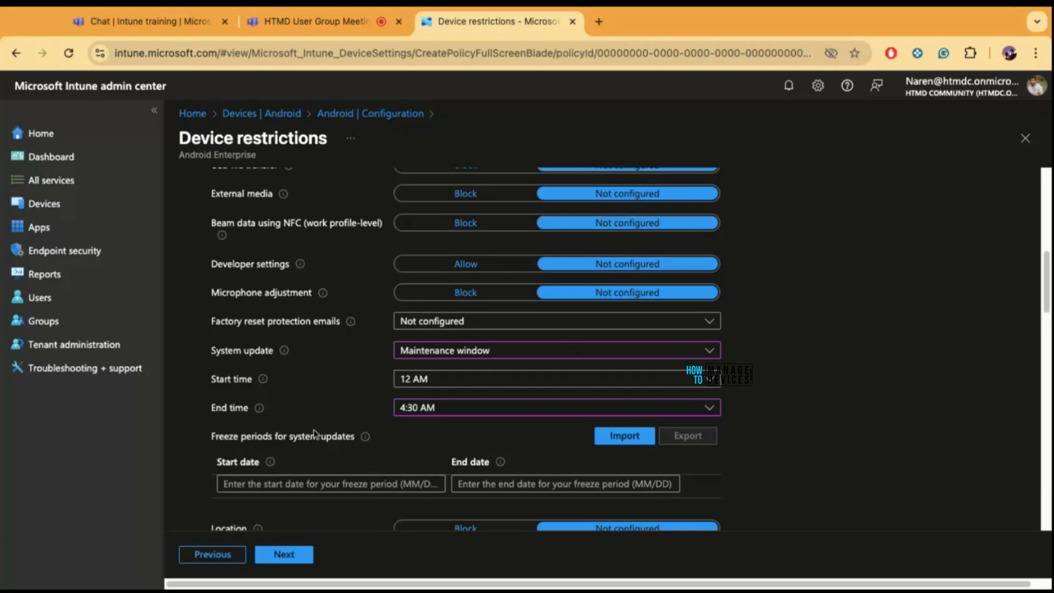
Add a system update freeze period with the start date 05/01
scroll(340, 464, down, 1)
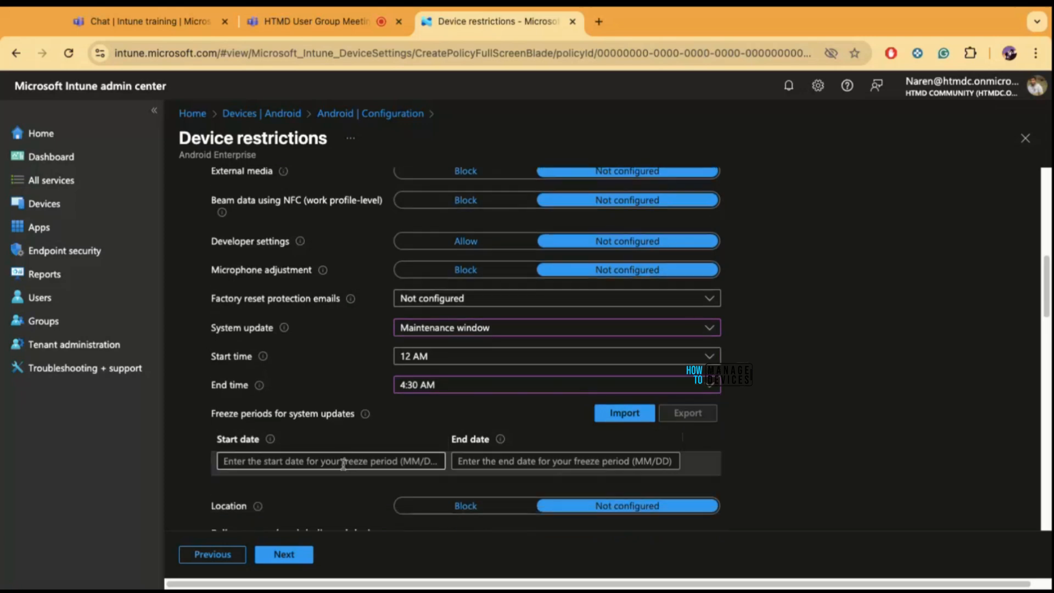
click(343, 463)
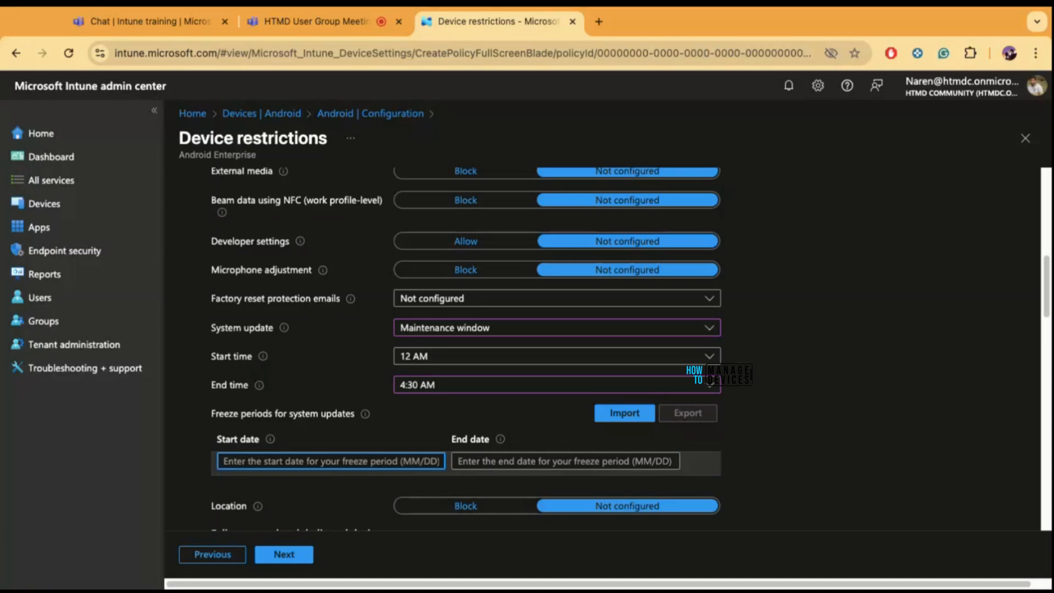
text(05)
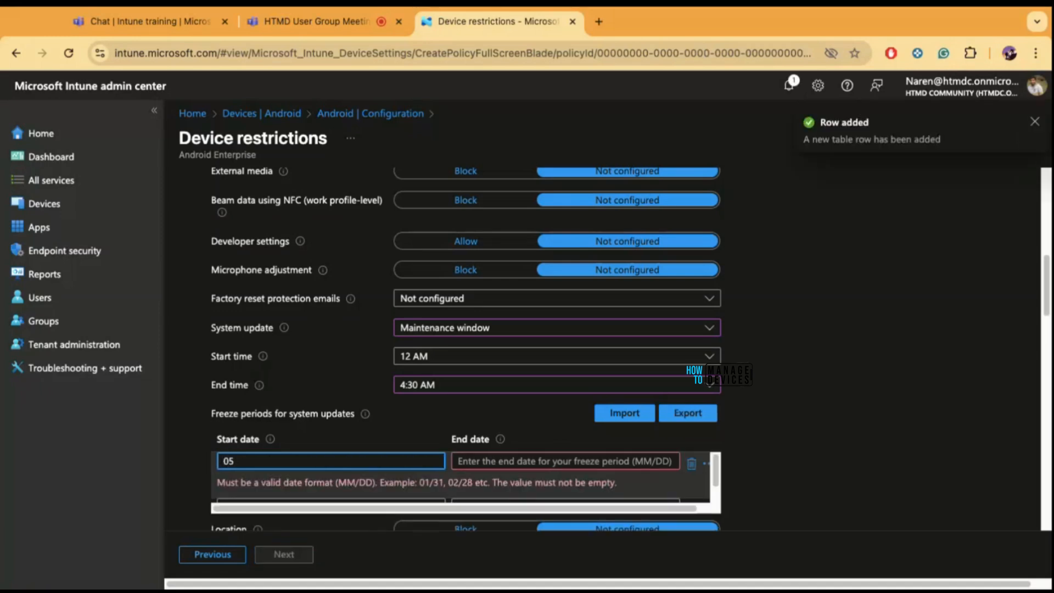
text(/0)
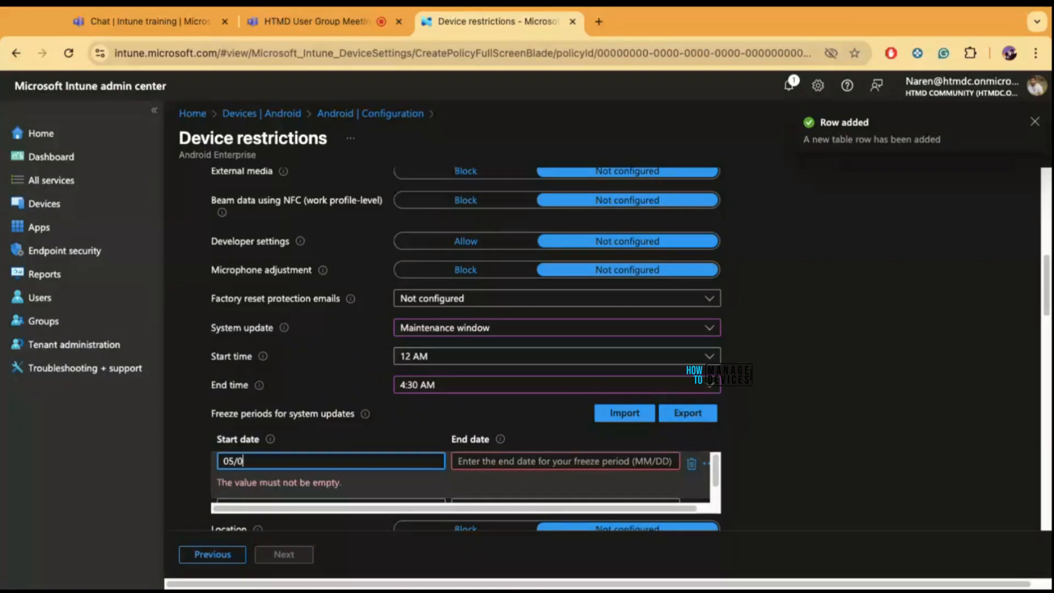
text(1)
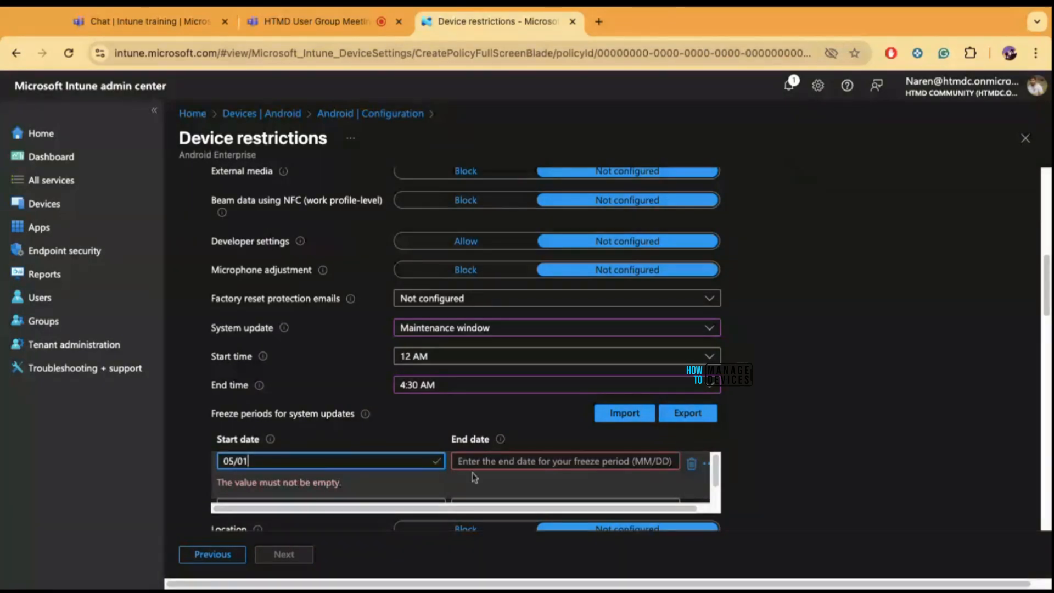
Try 12/12 as the end date of the freeze period that starts on 05/01
click(473, 461)
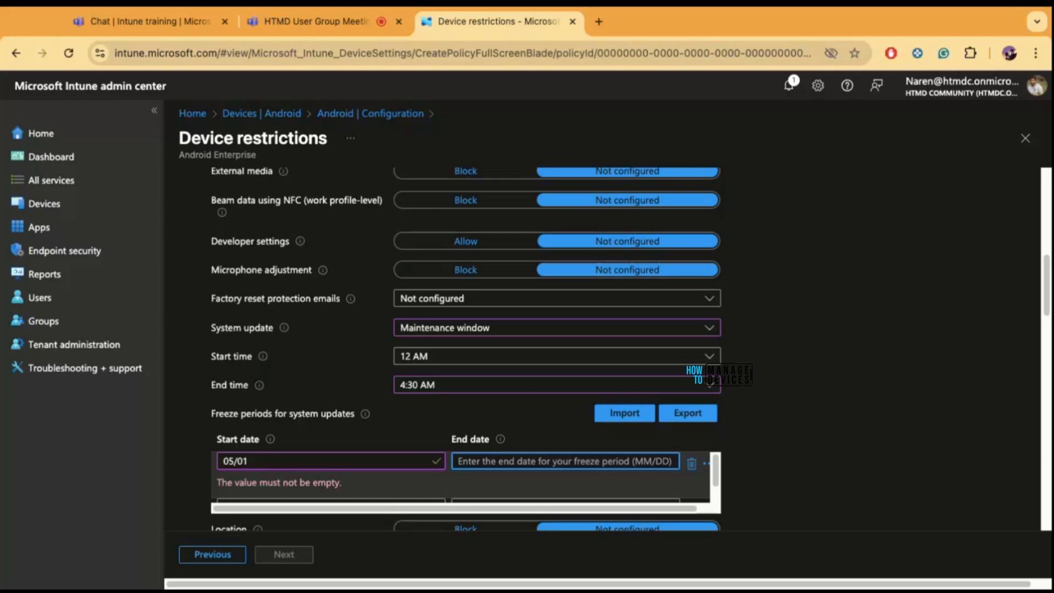
text(12)
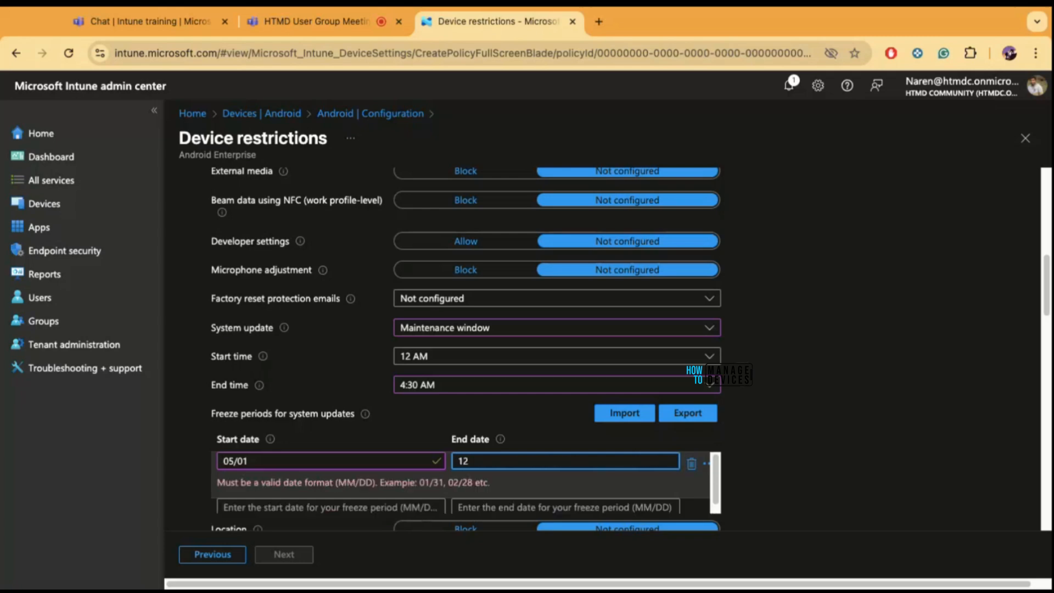
text(/12)
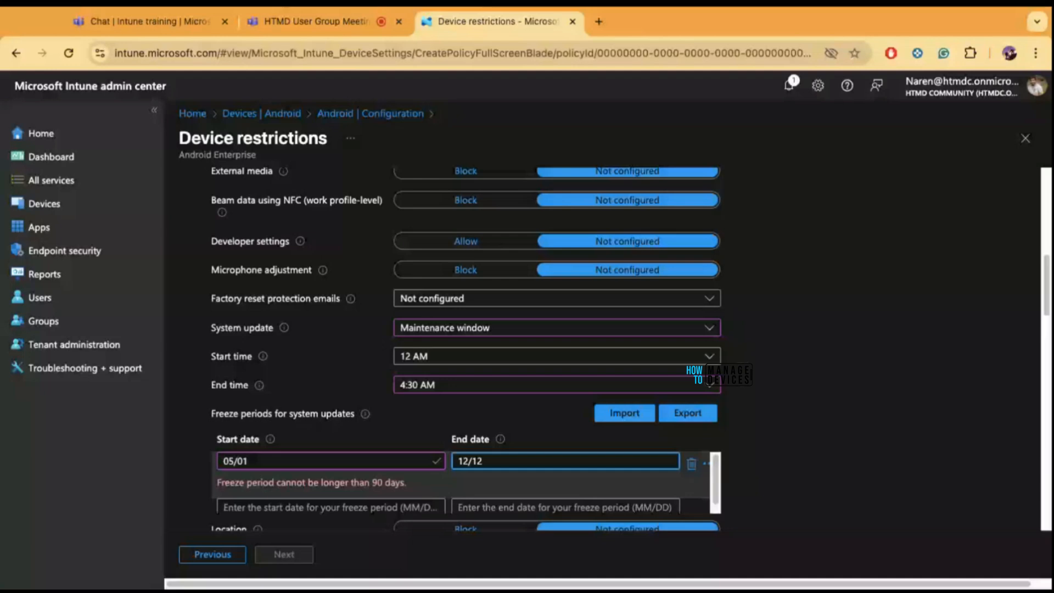
scroll(341, 491, down, 1)
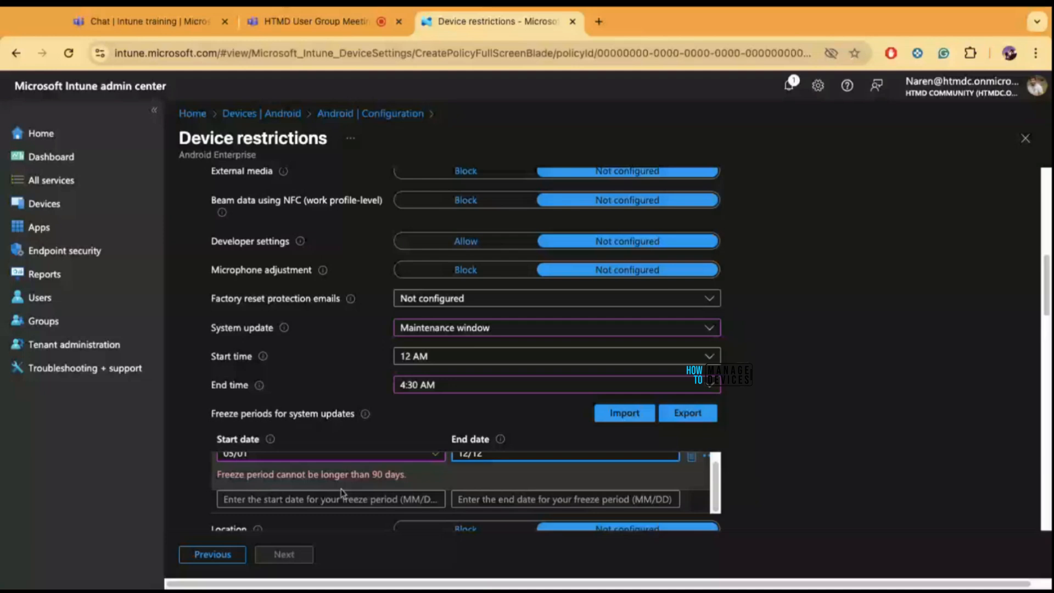
Replace the end date of the freeze period that starts on 05/01 with 07/01
key(BackSpace)
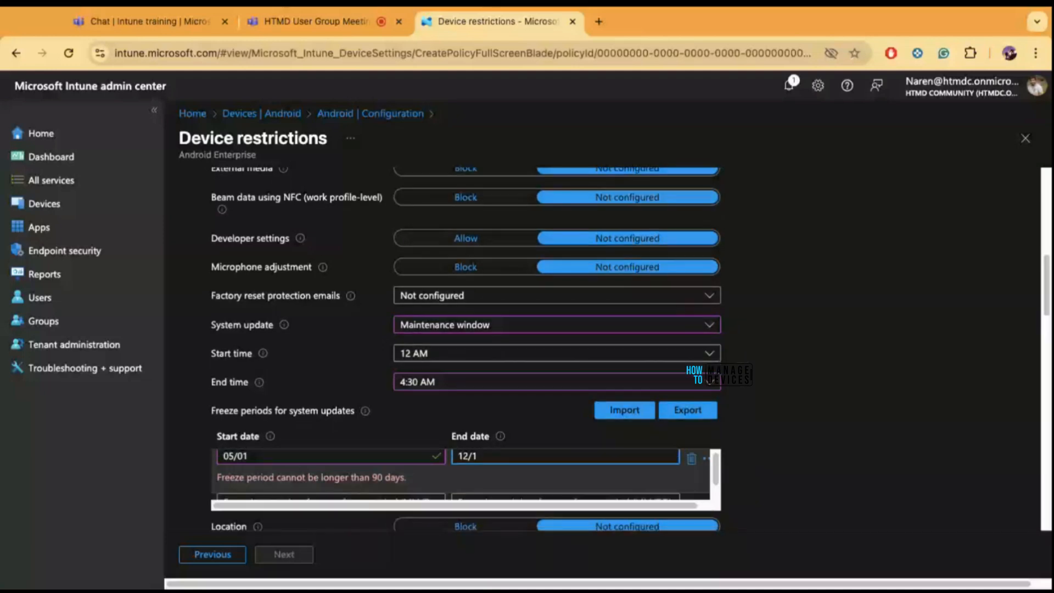
key(BackSpace)
key(BackSpace)
key(BackSpace)
key(BackSpace)
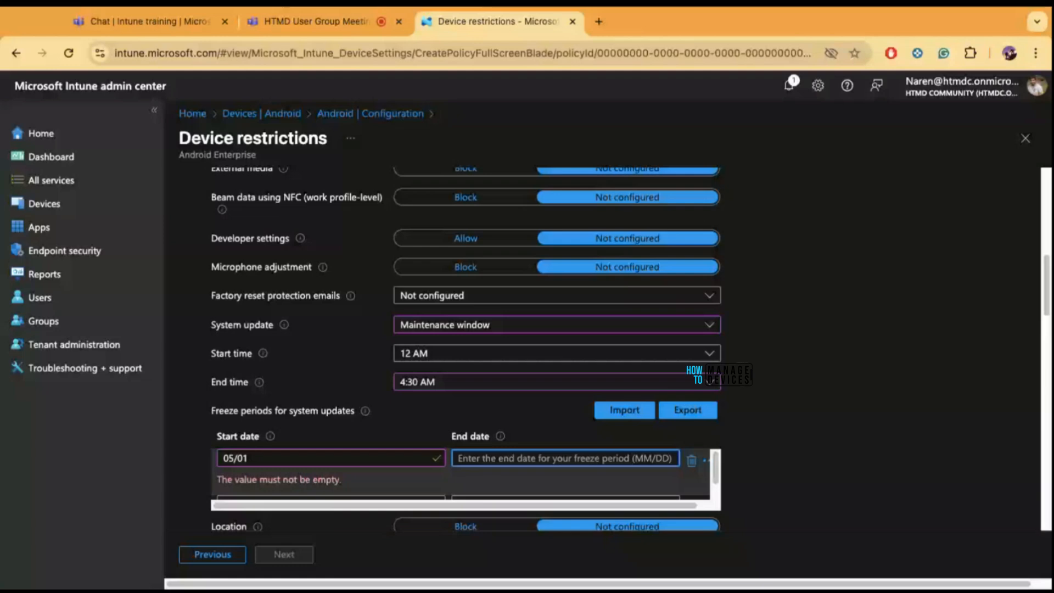
text(-8)
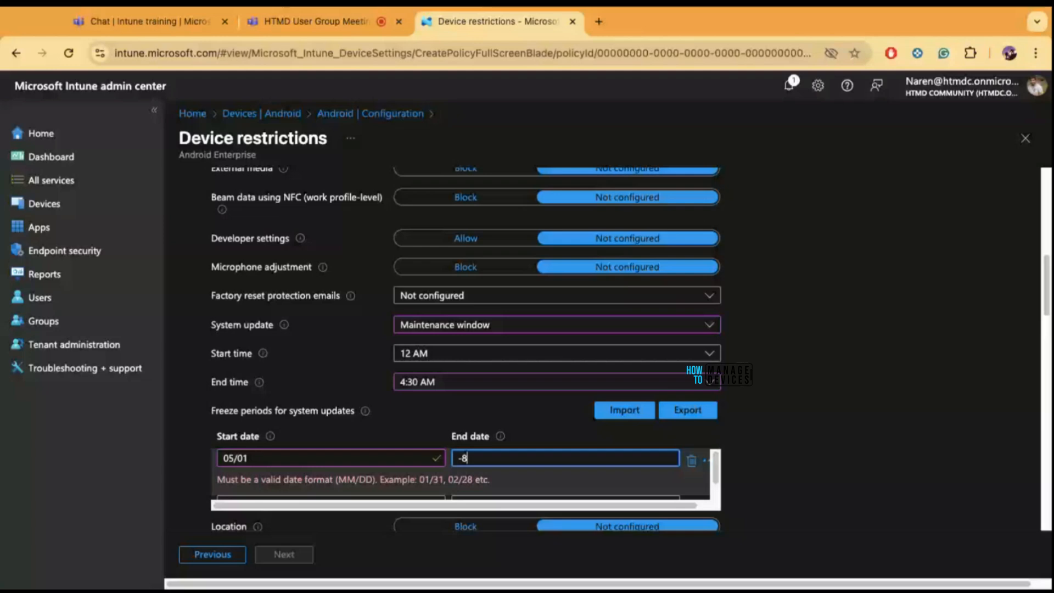
text(/)
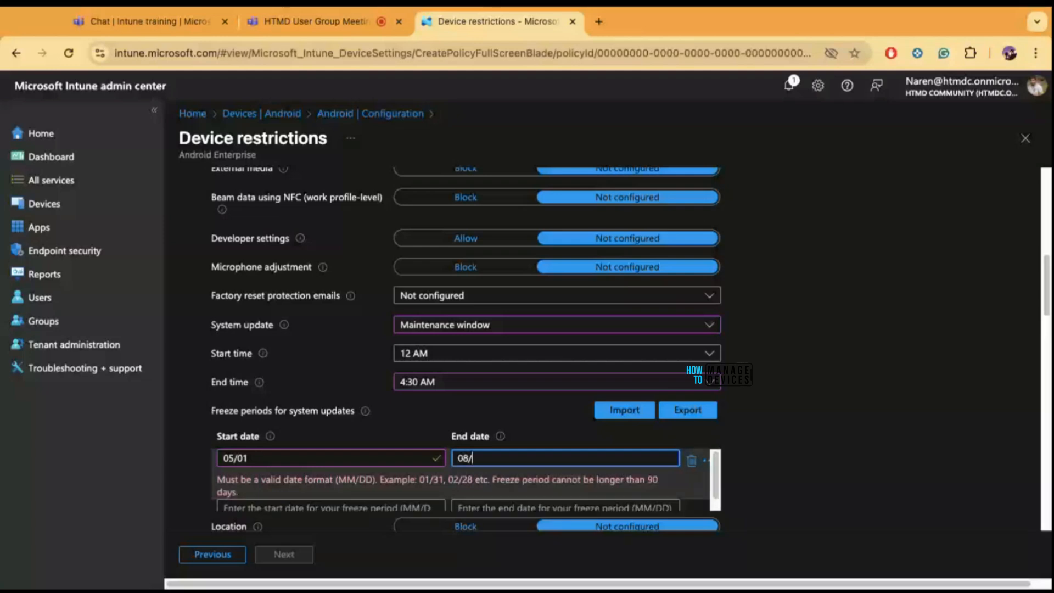
key(BackSpace)
key(BackSpace)
text(7/01)
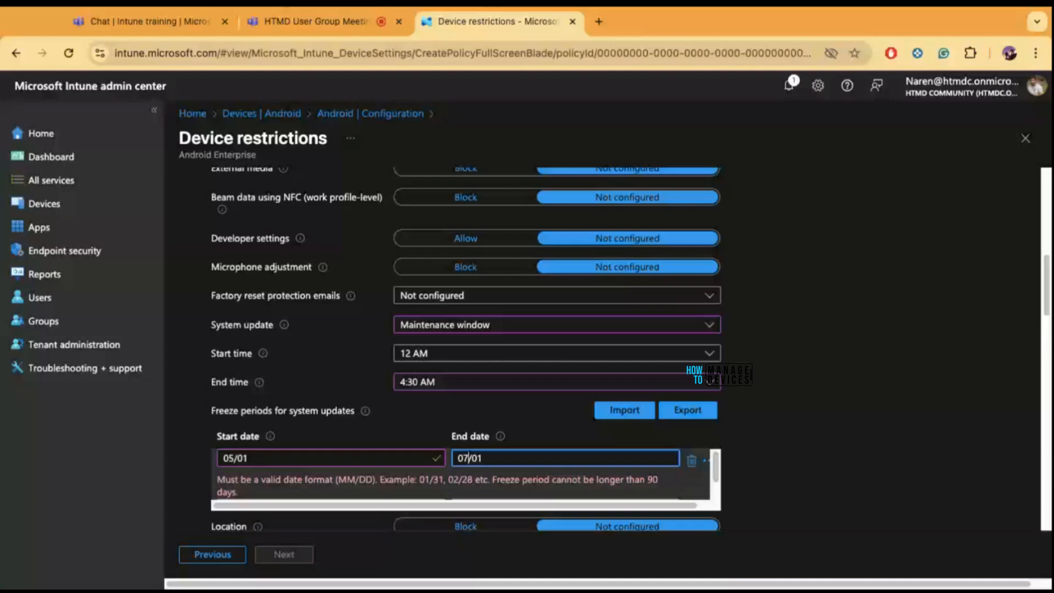
Change the day in the first freeze period's end date so that it reads 07/29
key(Delete)
key(Delete)
text(3)
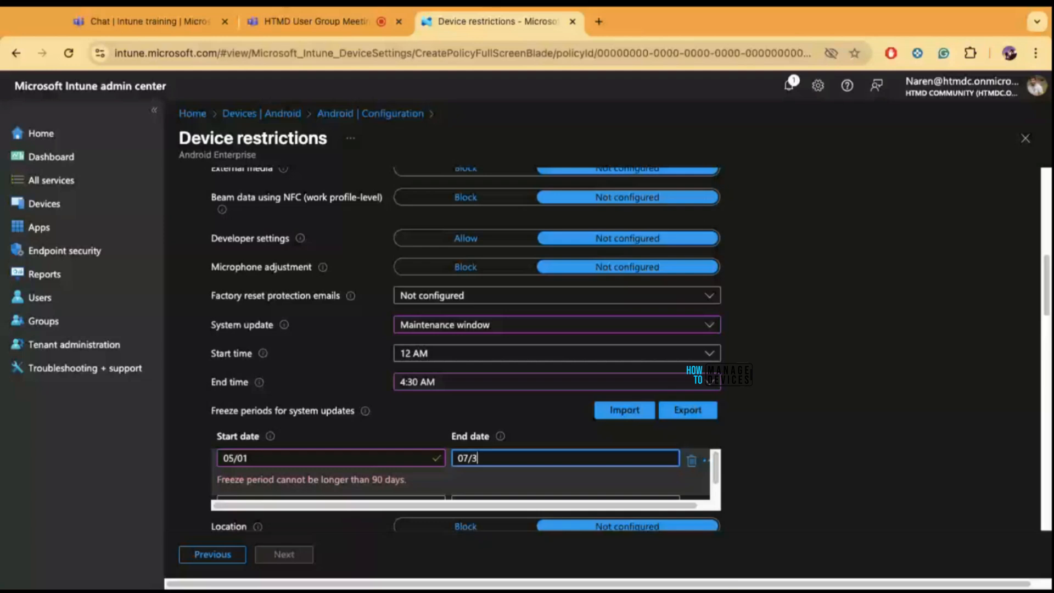
key(BackSpace)
text(29)
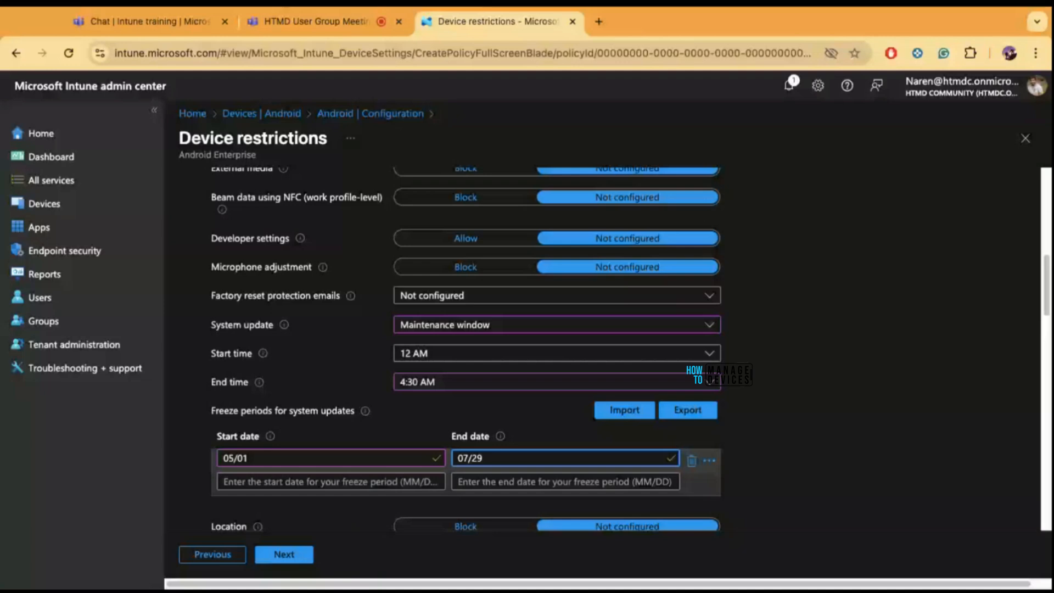
Try to add a second system update freeze period from 08/01 to 12/30
click(331, 482)
text(0)
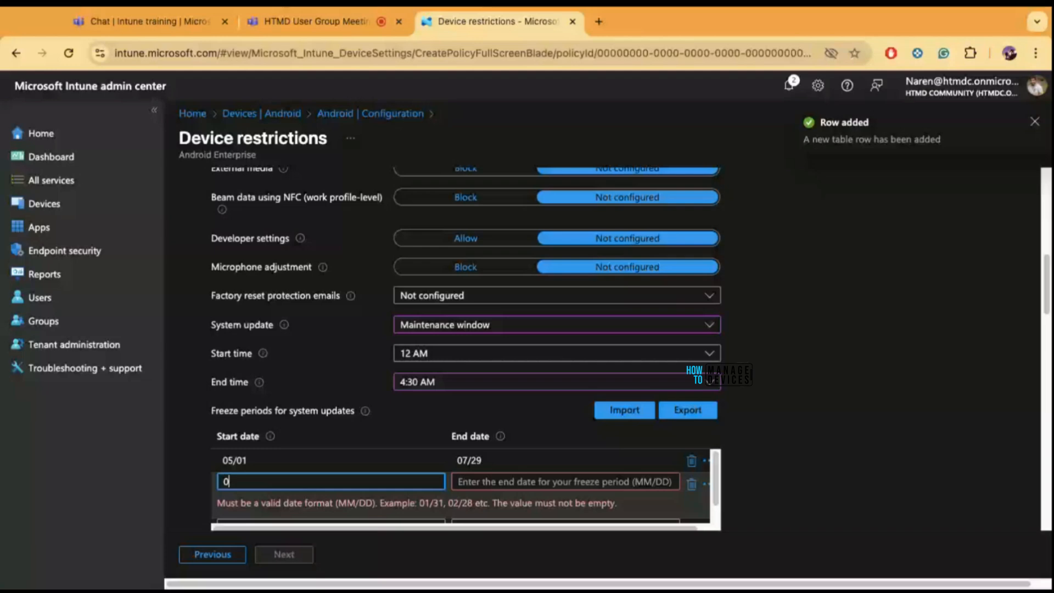
text(8/01)
key(Tab)
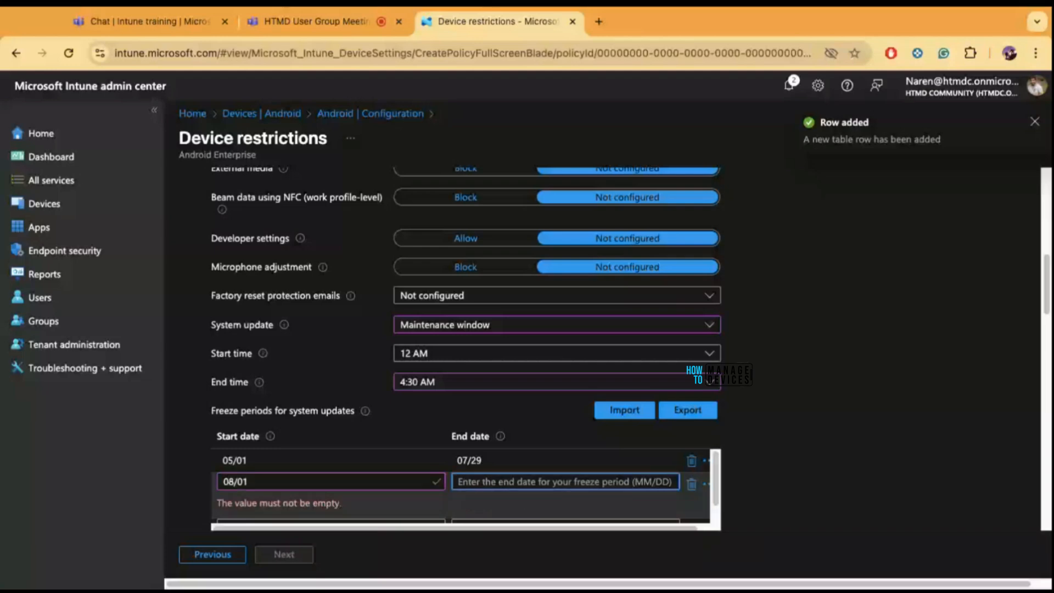
text(12/3)
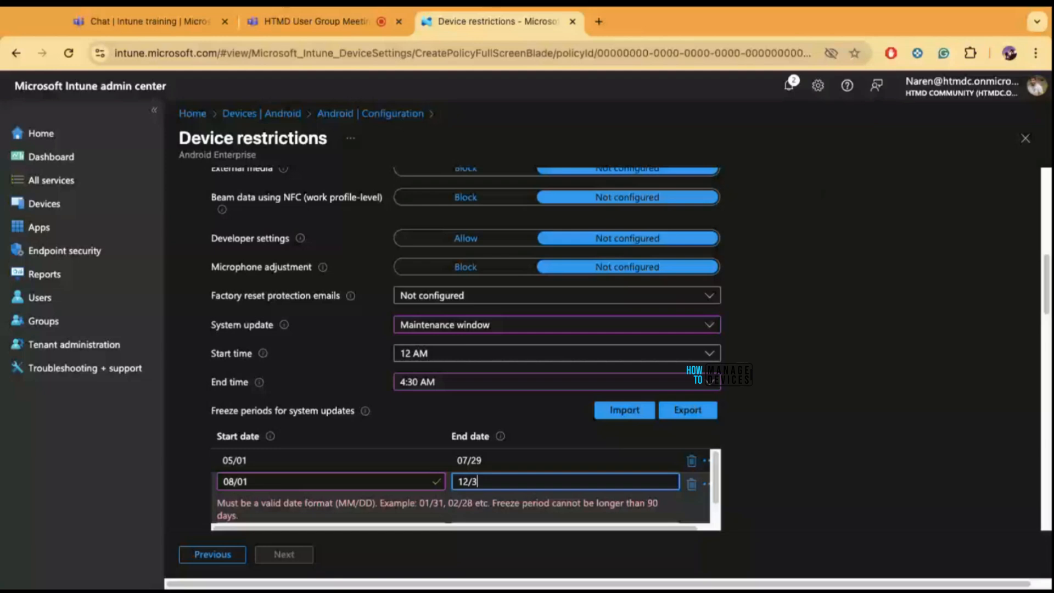
text(0)
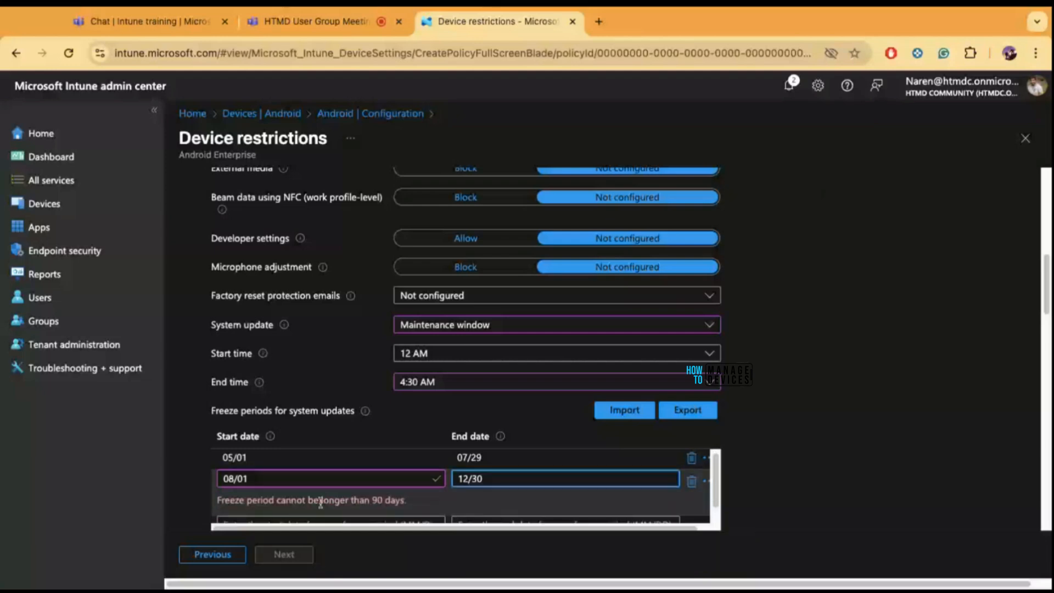
scroll(330, 499, down, 1)
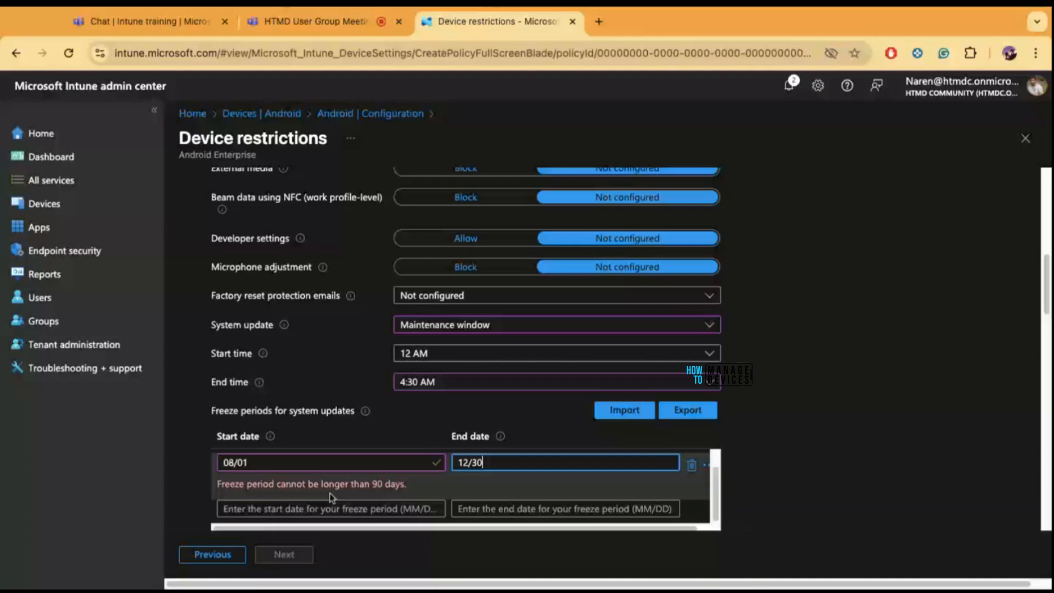
Try 10/30 as the end date of the 08/01 freeze period and delete that period
key(BackSpace)
key(BackSpace)
key(BackSpace)
key(BackSpace)
key(BackSpace)
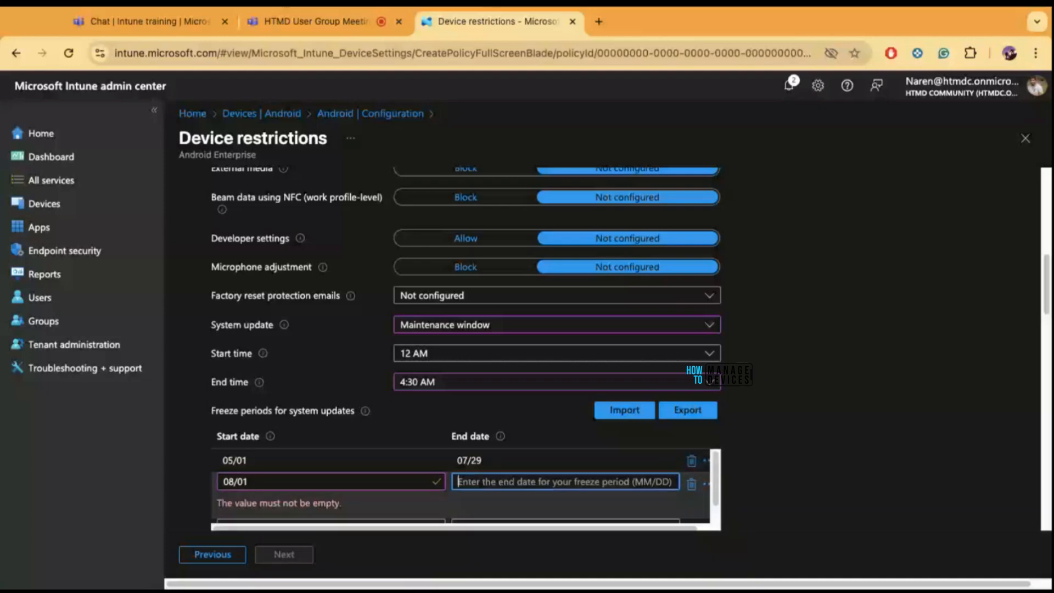
text(10/30)
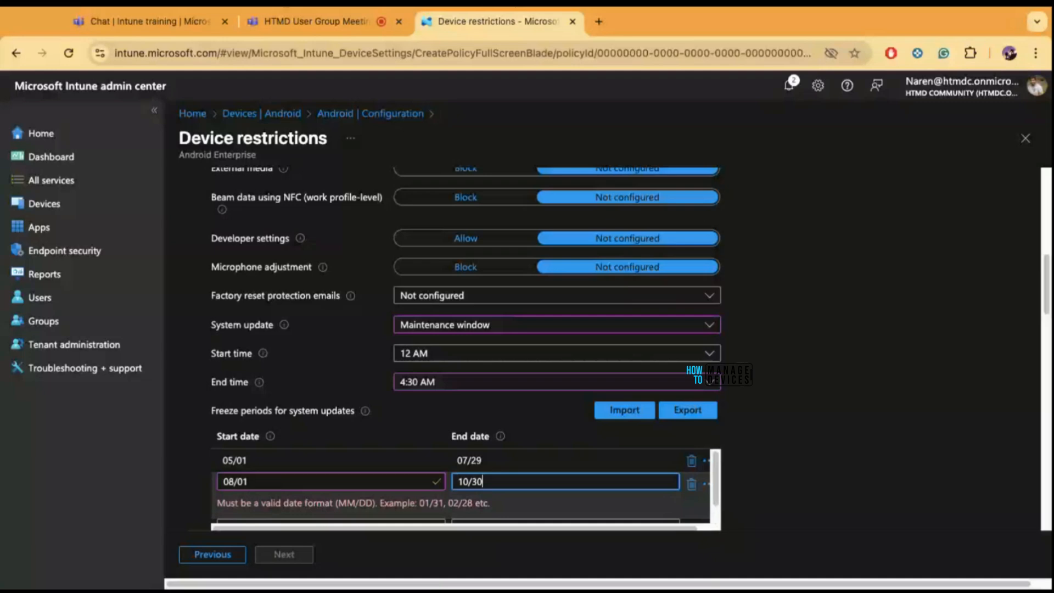
click(808, 486)
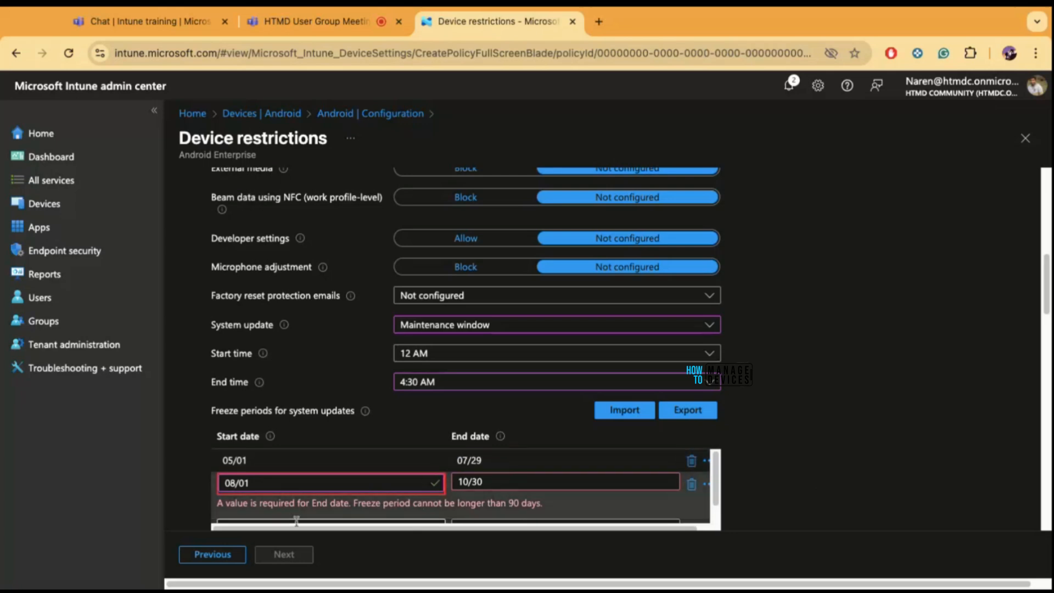
click(691, 485)
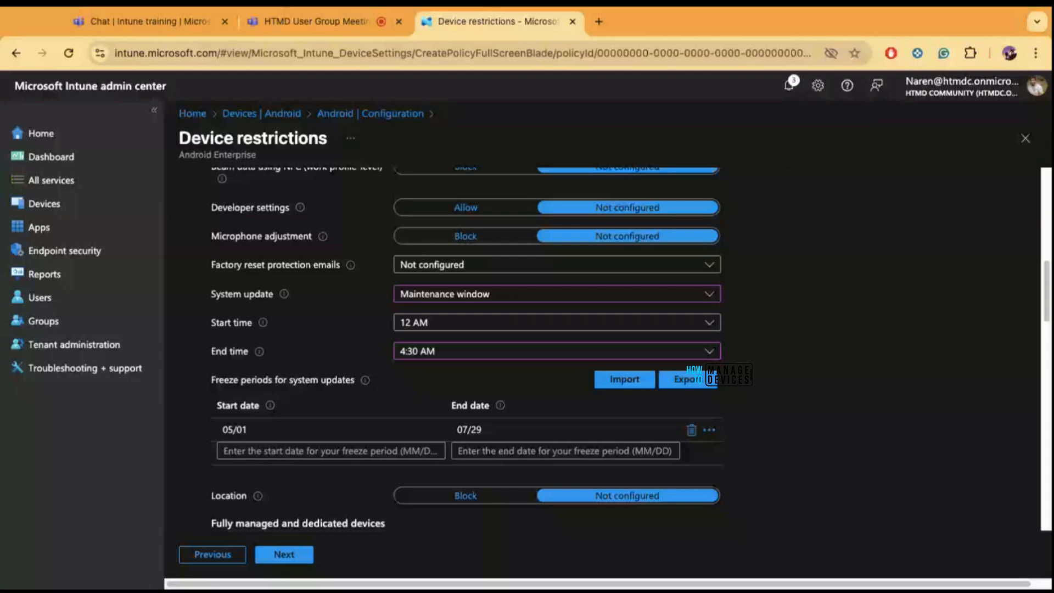
Set System update to Automatic and continue to the assignments, keeping the Default scope tag
click(539, 296)
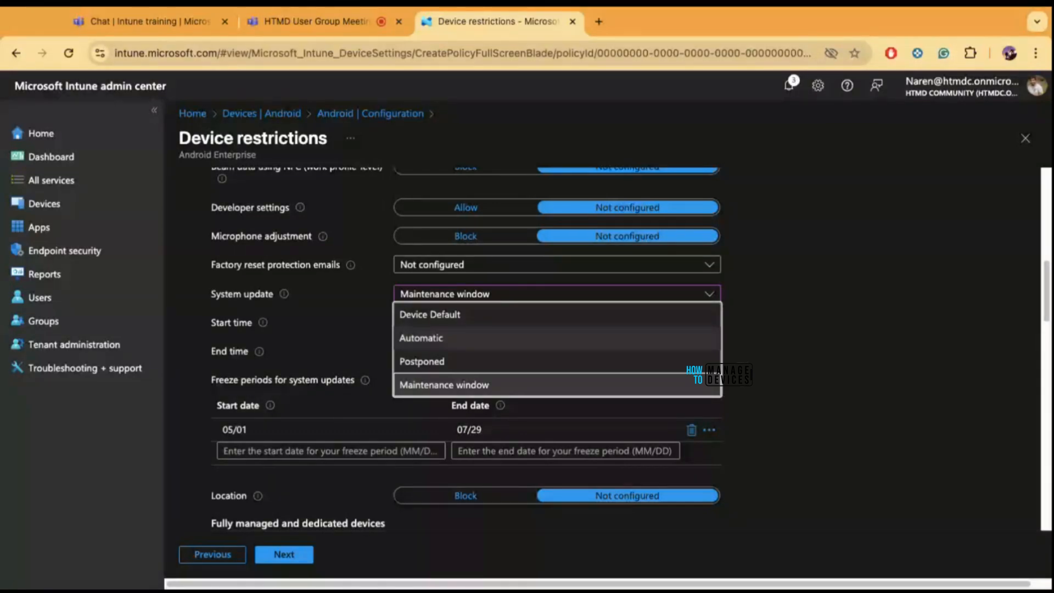
click(421, 338)
click(284, 554)
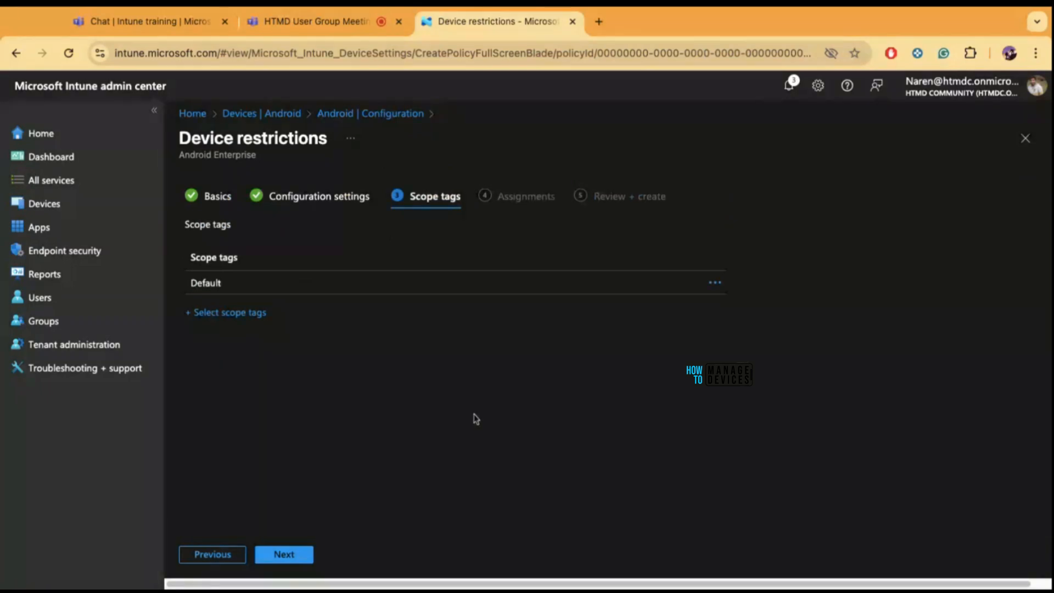
click(284, 554)
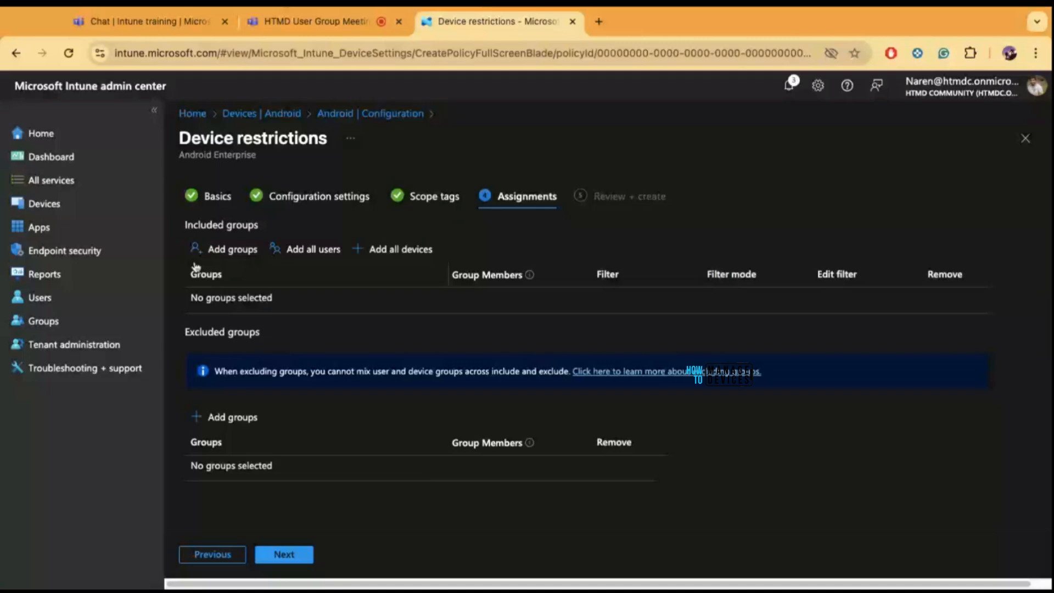
Search the groups by the administrator's first name and add the matching enrolment group to the included groups
click(232, 261)
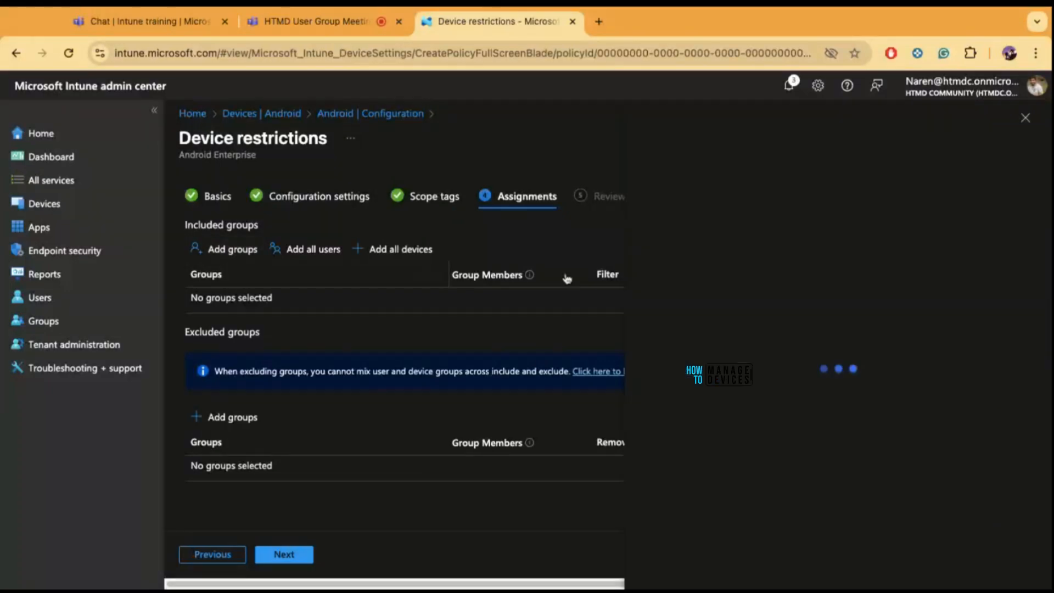
text(naren)
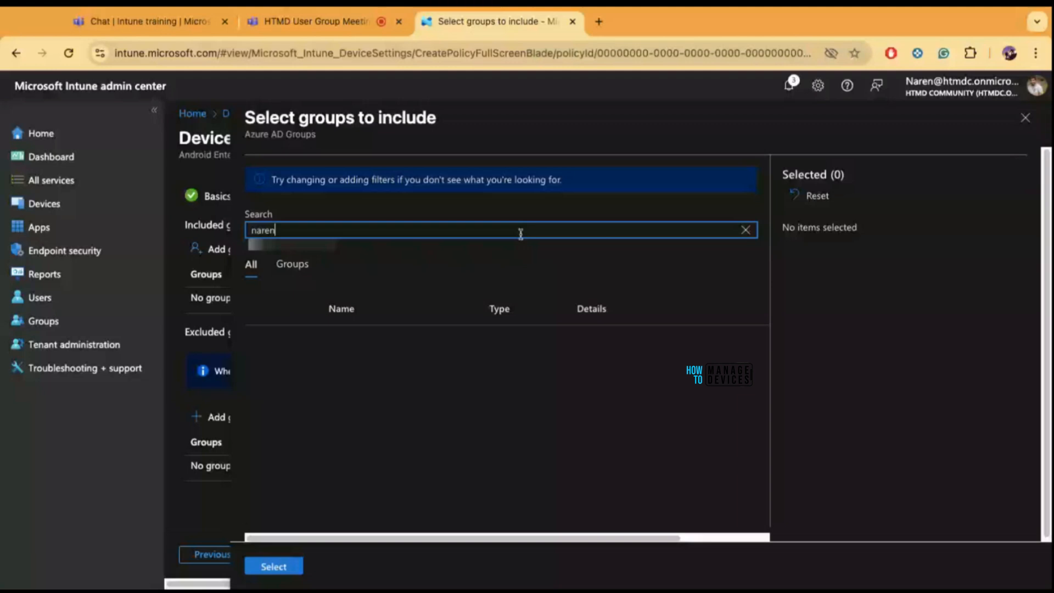
click(417, 384)
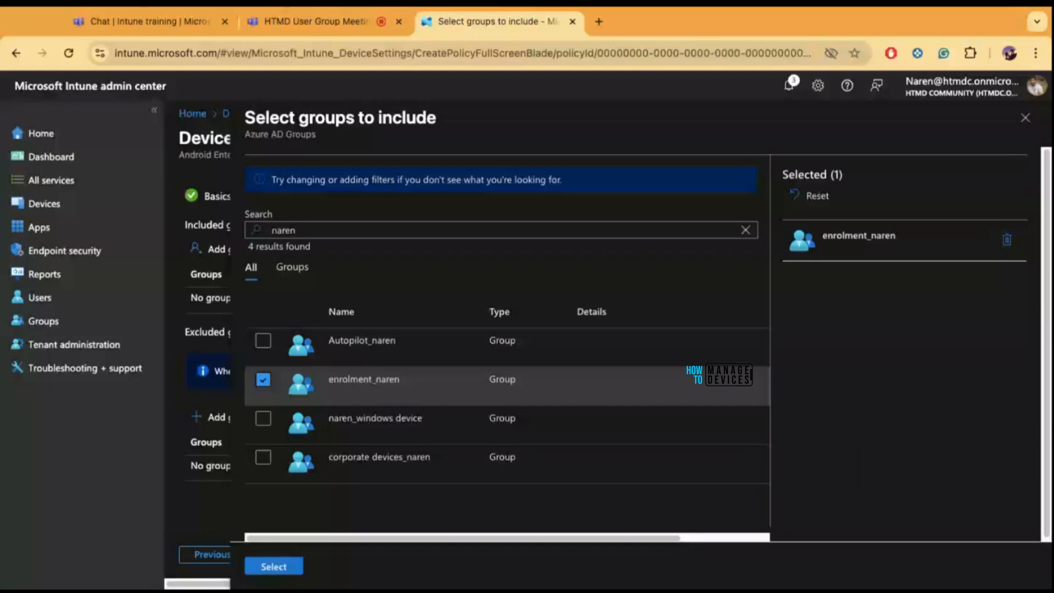
click(273, 565)
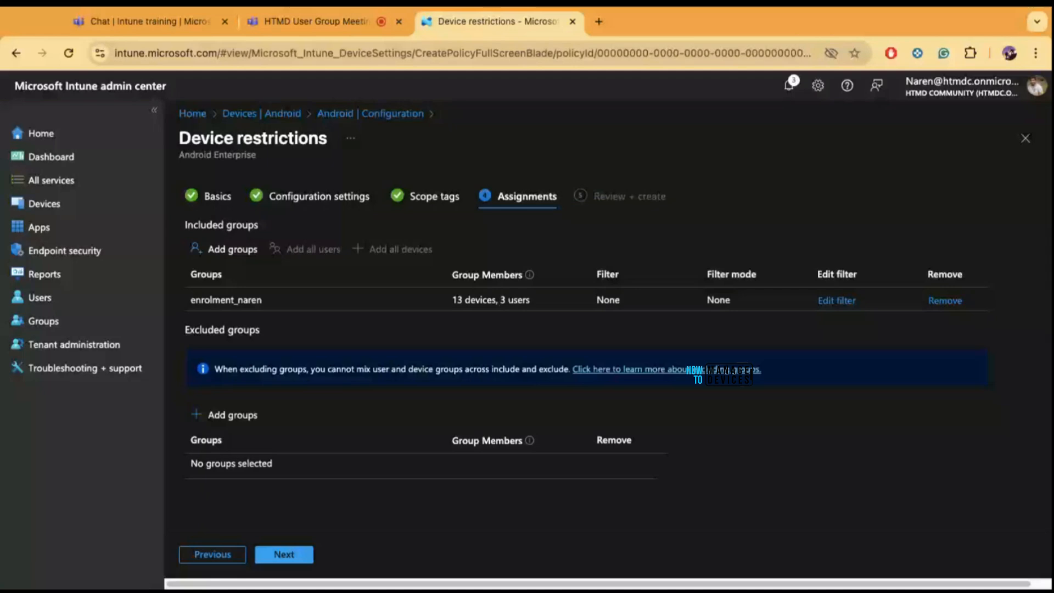
Review and create the device restrictions profile, and check the properties of the created profile
click(284, 553)
scroll(347, 478, down, 10)
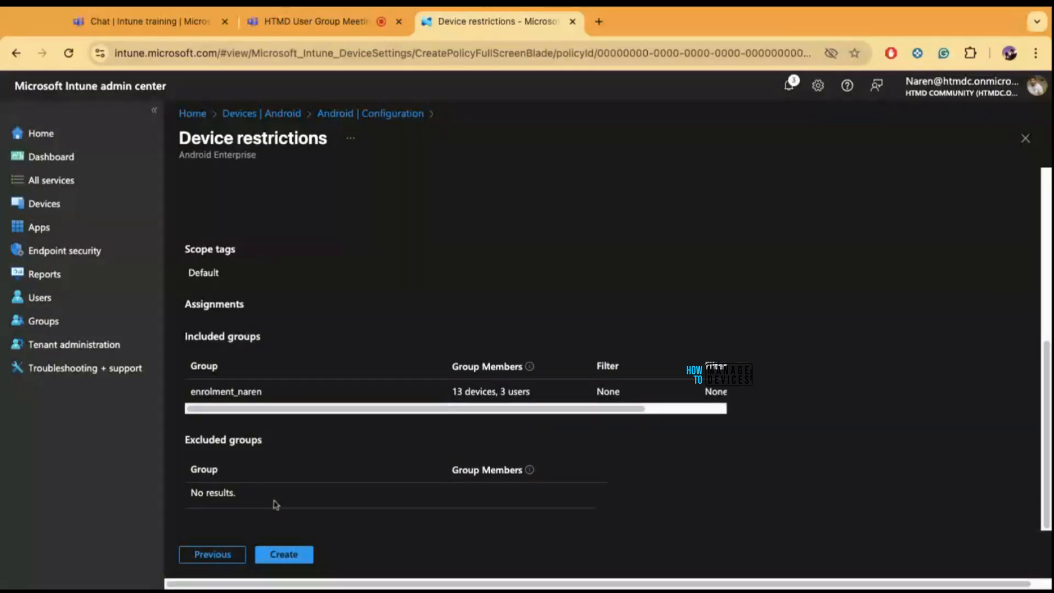
click(284, 554)
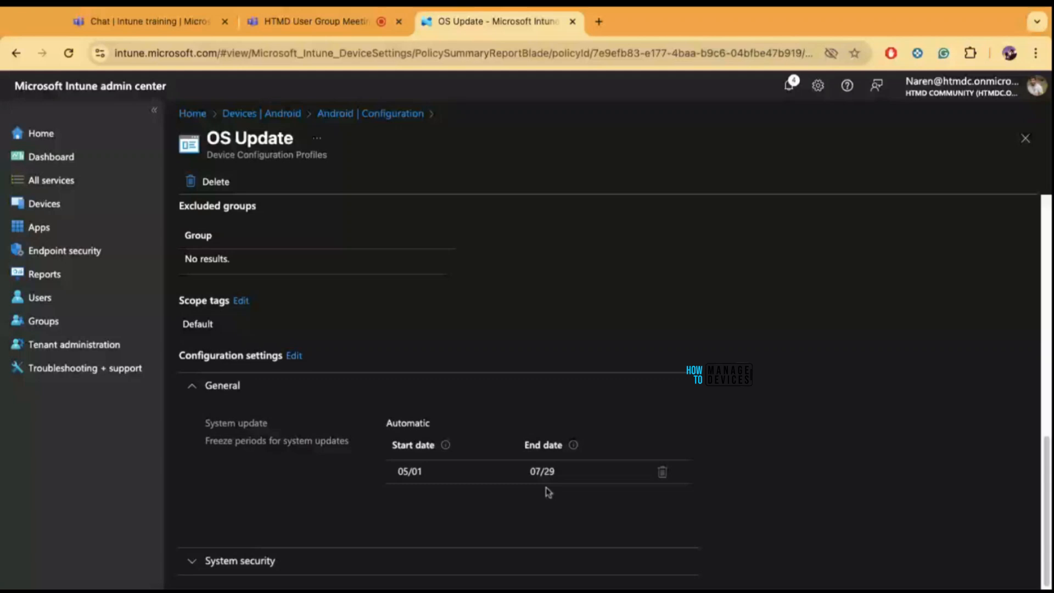
scroll(641, 462, up, 6)
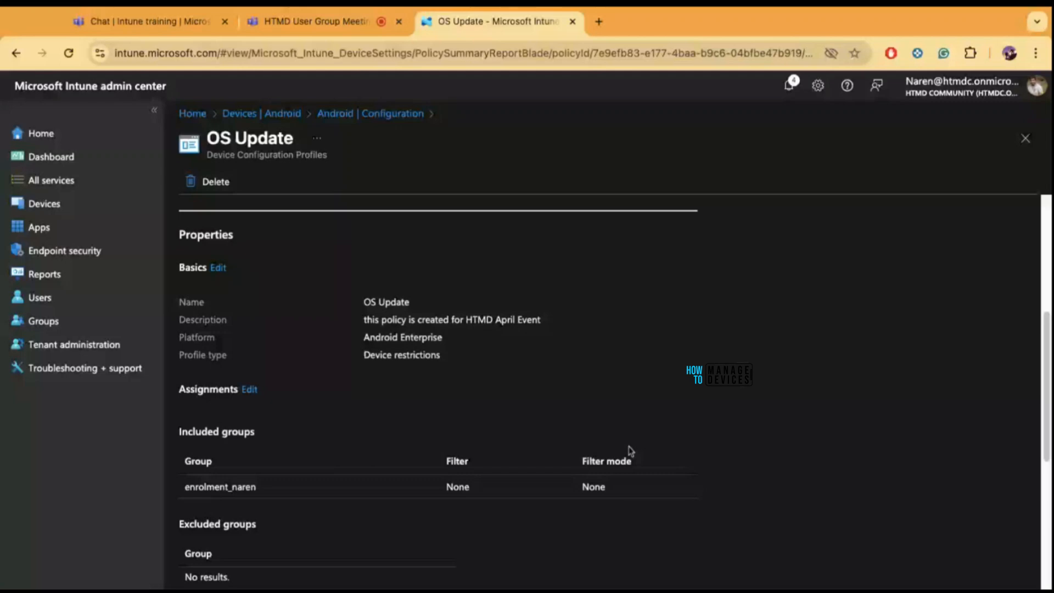
key(super+Tab)
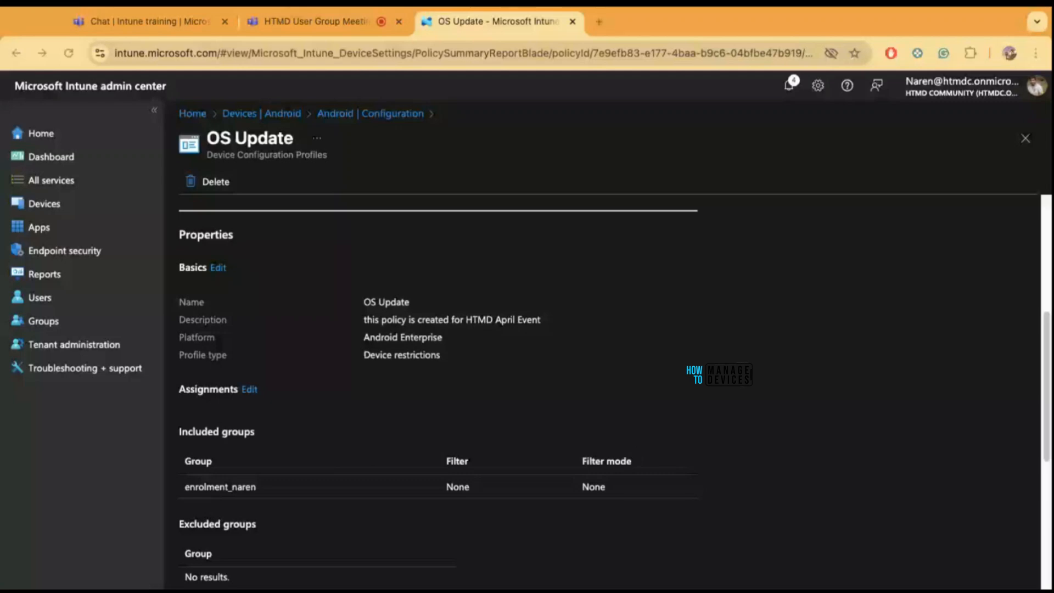